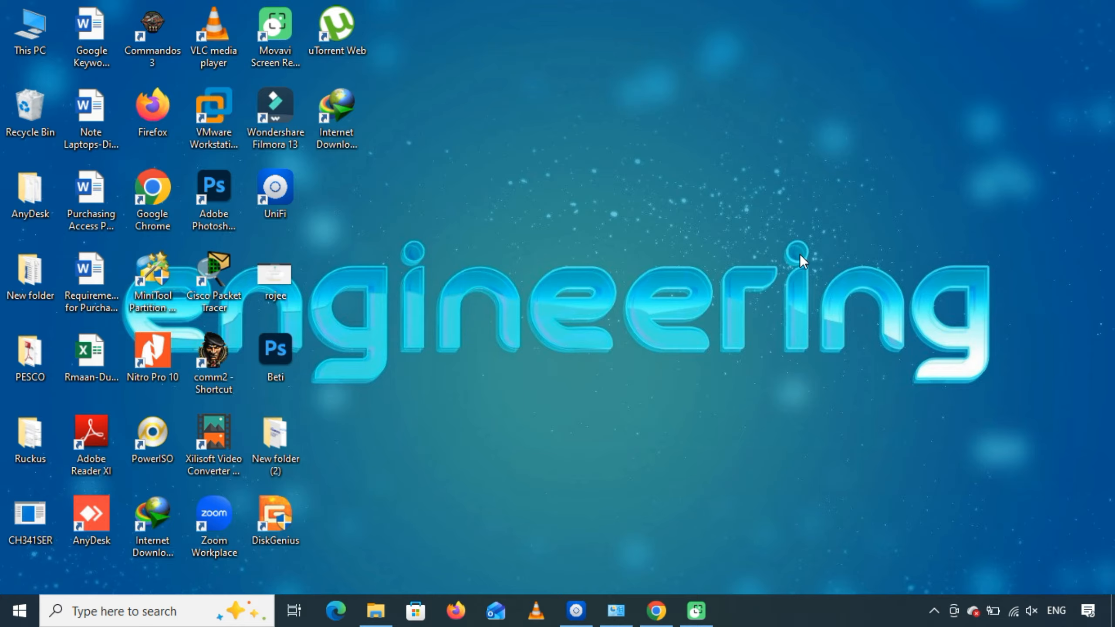
Check which WiFi network the computer is connected to and switch to the UniFi Network dashboard in Chrome
{"action": "left_click", "coordinate": [1013, 609]}
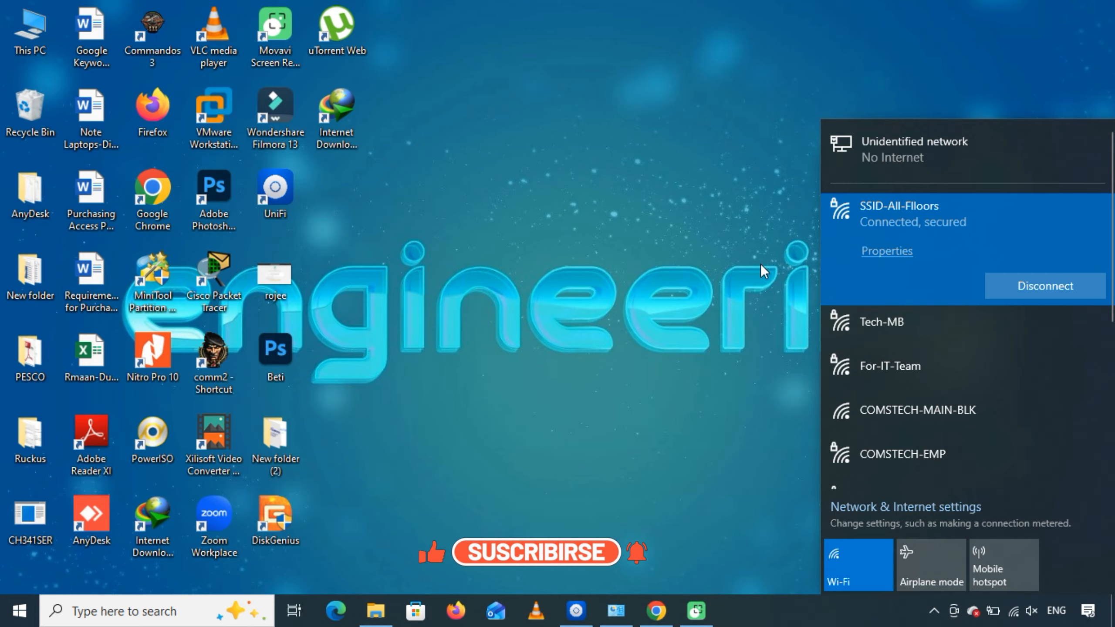
{"action": "left_click", "coordinate": [689, 308]}
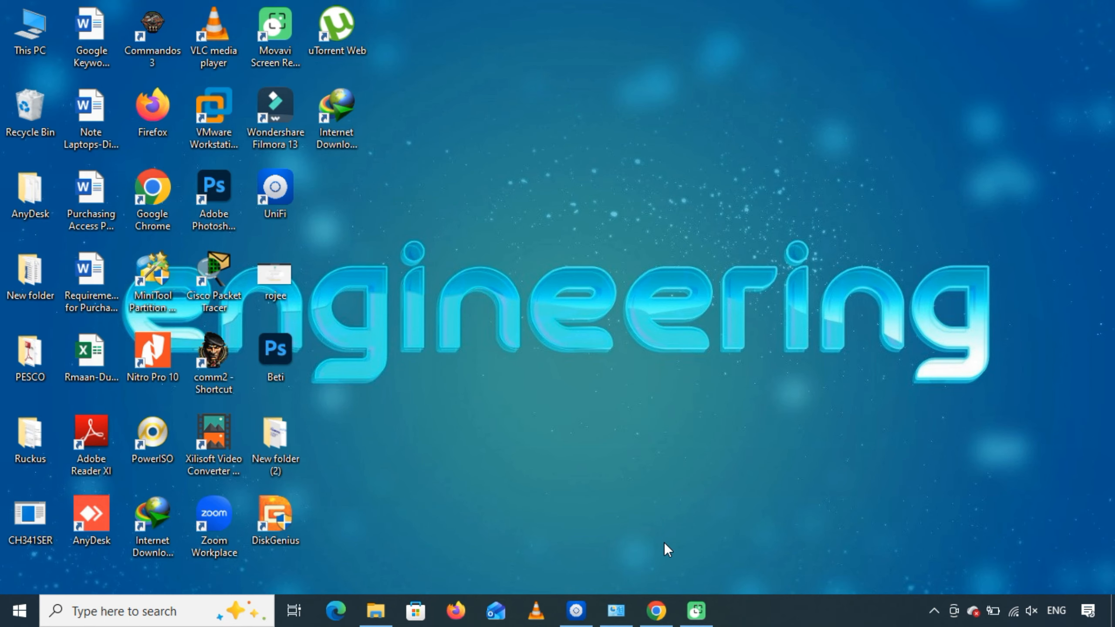
{"action": "left_click", "coordinate": [656, 610]}
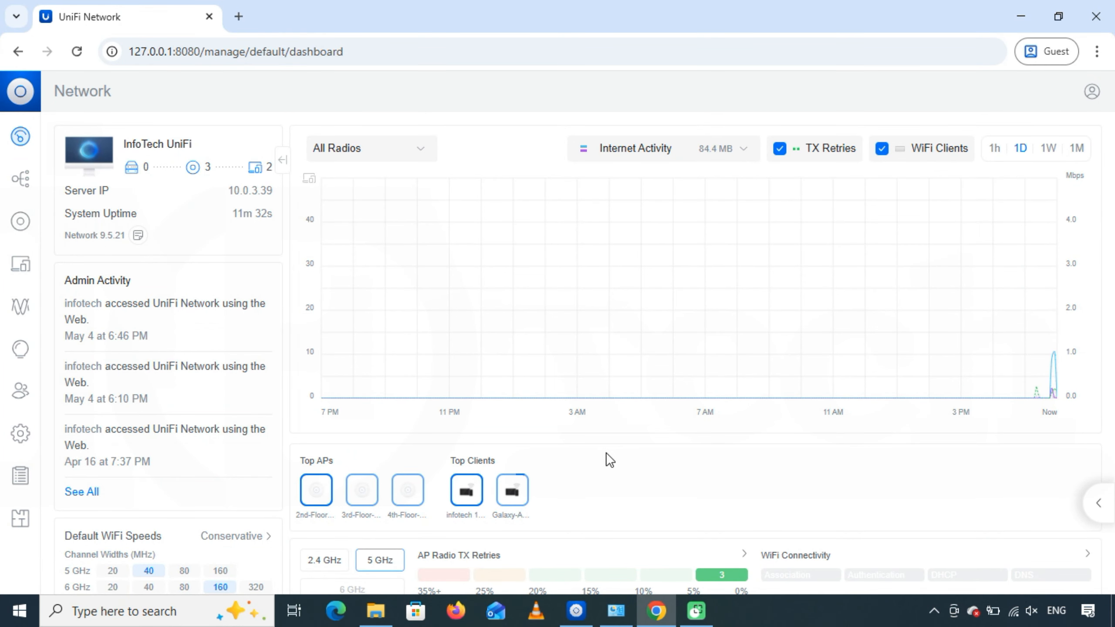
Open the SSID-All-Flloors WiFi network from the settings and review its advanced options, including WiFi Speed Limit
{"action": "left_click", "coordinate": [20, 433]}
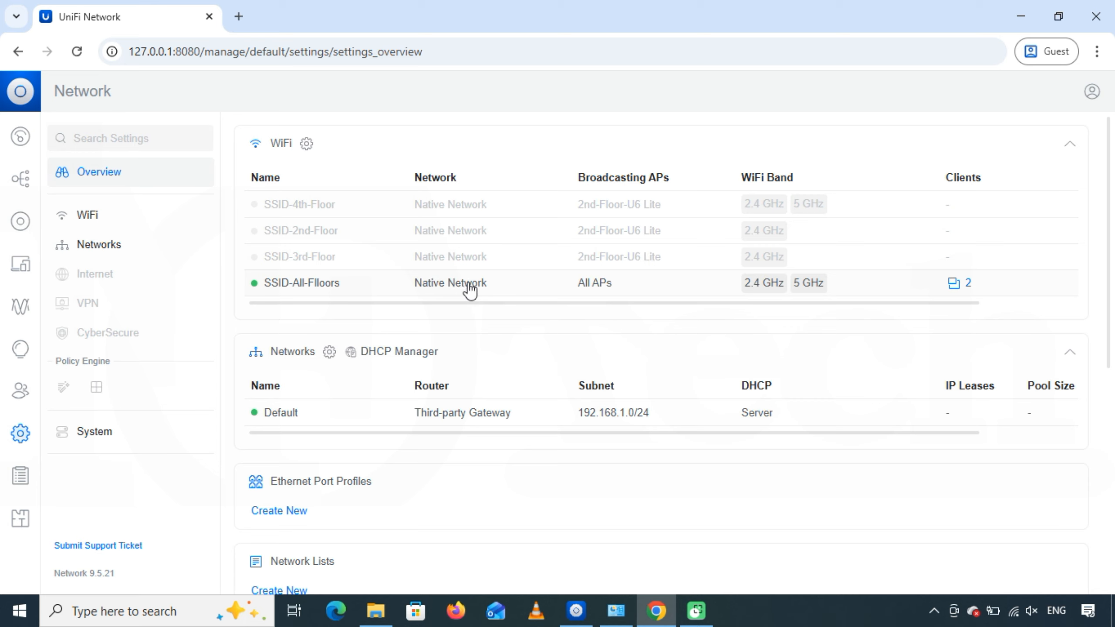
{"action": "left_click", "coordinate": [495, 288]}
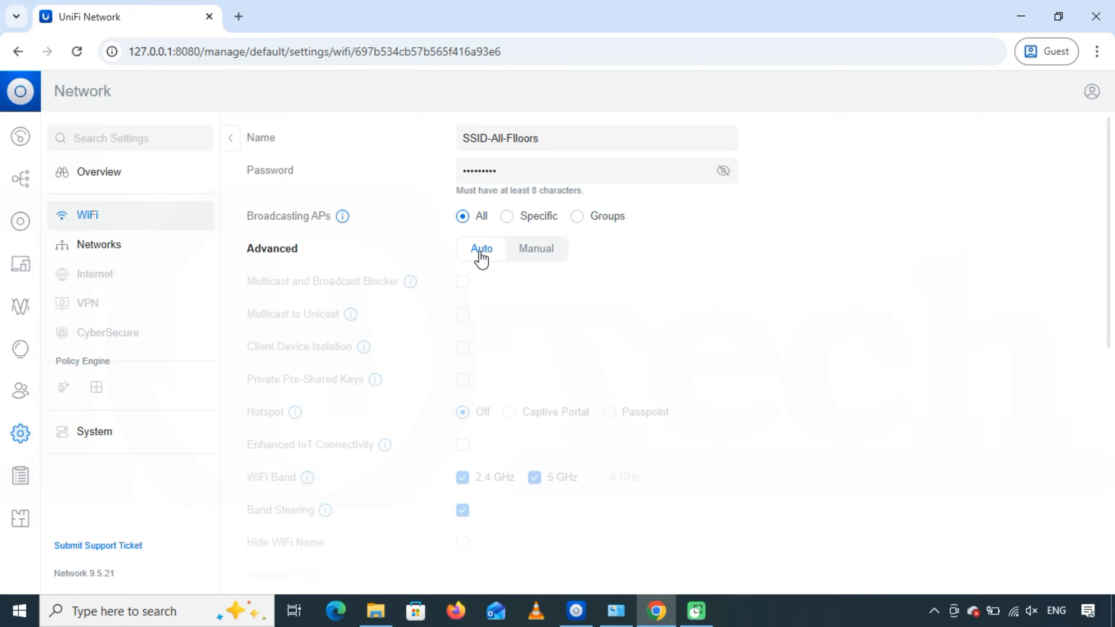
{"action": "scroll", "coordinate": [449, 395], "scroll_direction": "down", "scroll_amount": 10}
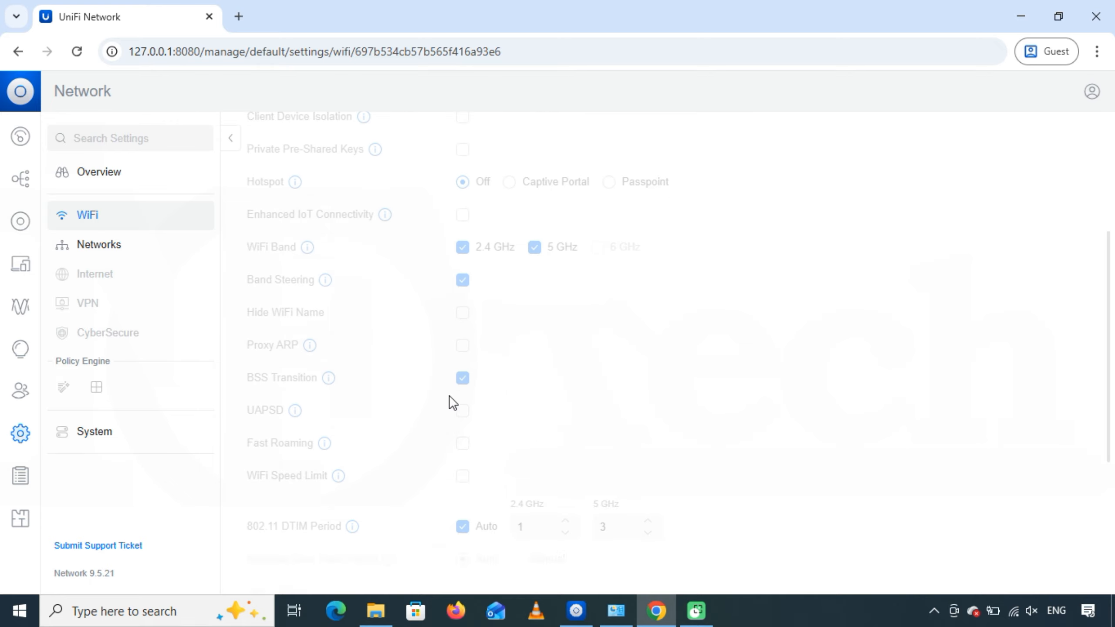
{"action": "scroll", "coordinate": [453, 389], "scroll_direction": "up", "scroll_amount": 2}
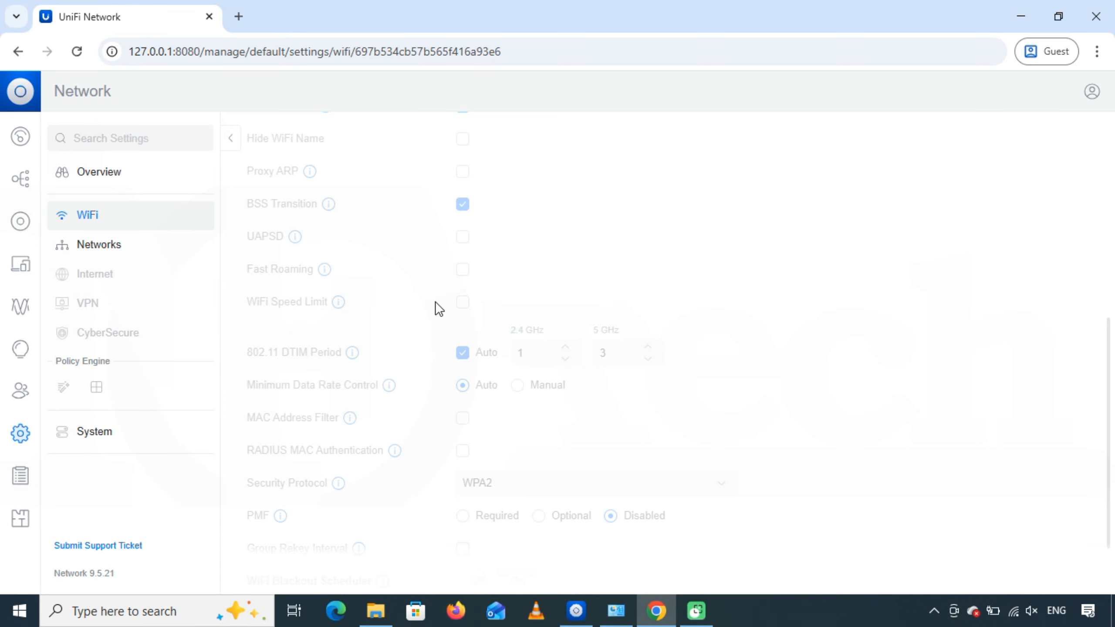
{"action": "scroll", "coordinate": [416, 310], "scroll_direction": "up", "scroll_amount": 9}
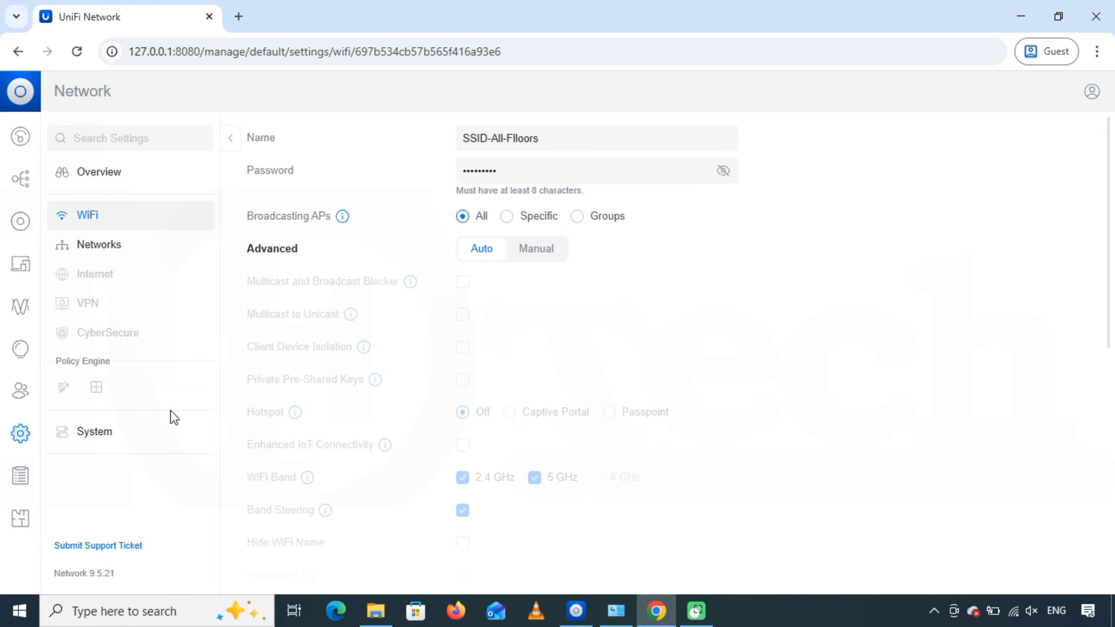
Go back to the settings overview and find the WiFi Speed Limit section
{"action": "left_click", "coordinate": [20, 435]}
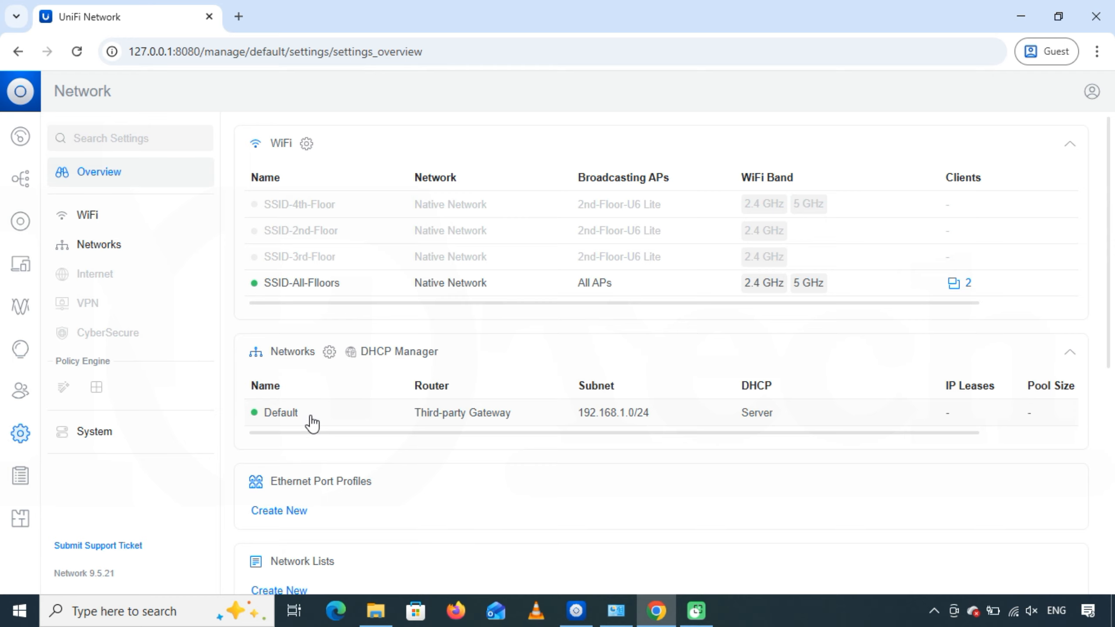
{"action": "scroll", "coordinate": [311, 423], "scroll_direction": "down", "scroll_amount": 4}
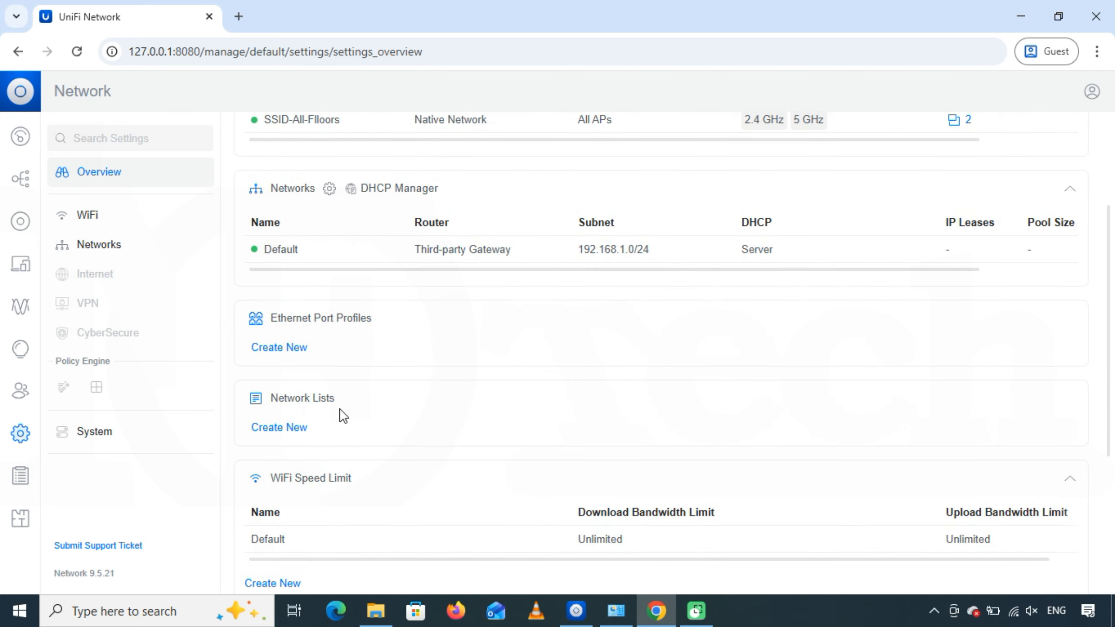
{"action": "scroll", "coordinate": [340, 408], "scroll_direction": "down", "scroll_amount": 2}
{"action": "left_click_drag", "start_coordinate": [355, 394], "coordinate": [275, 399]}
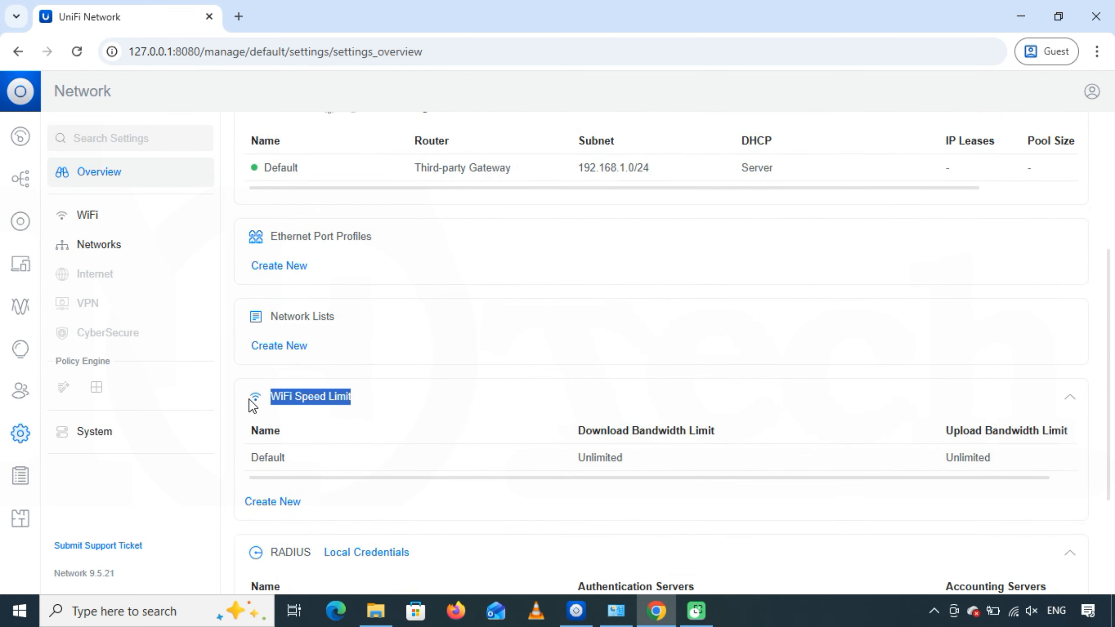
{"action": "left_click", "coordinate": [395, 401]}
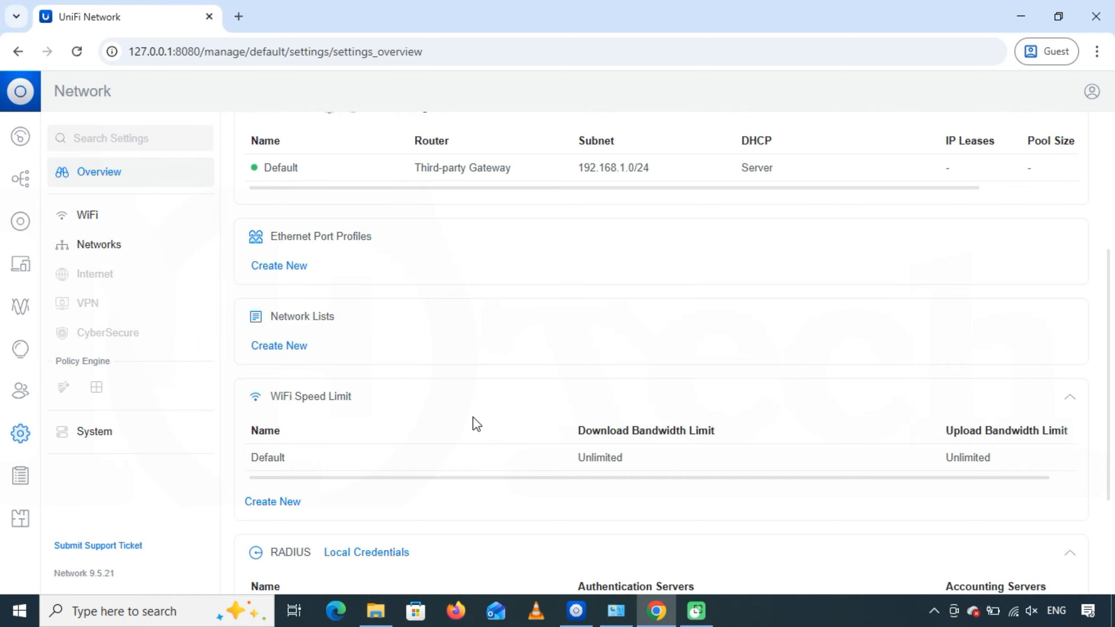
Open speedtest.net in a new browser tab, run a speed test and examine the download and upload results
{"action": "left_click", "coordinate": [239, 18]}
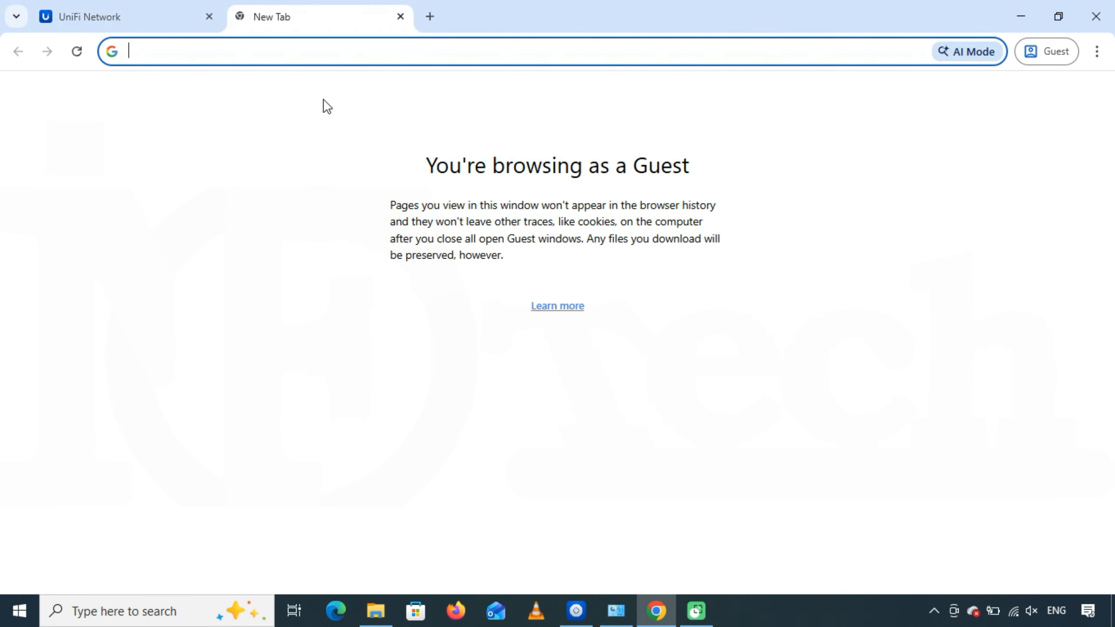
{"action": "type", "text": "speedtest.net"}
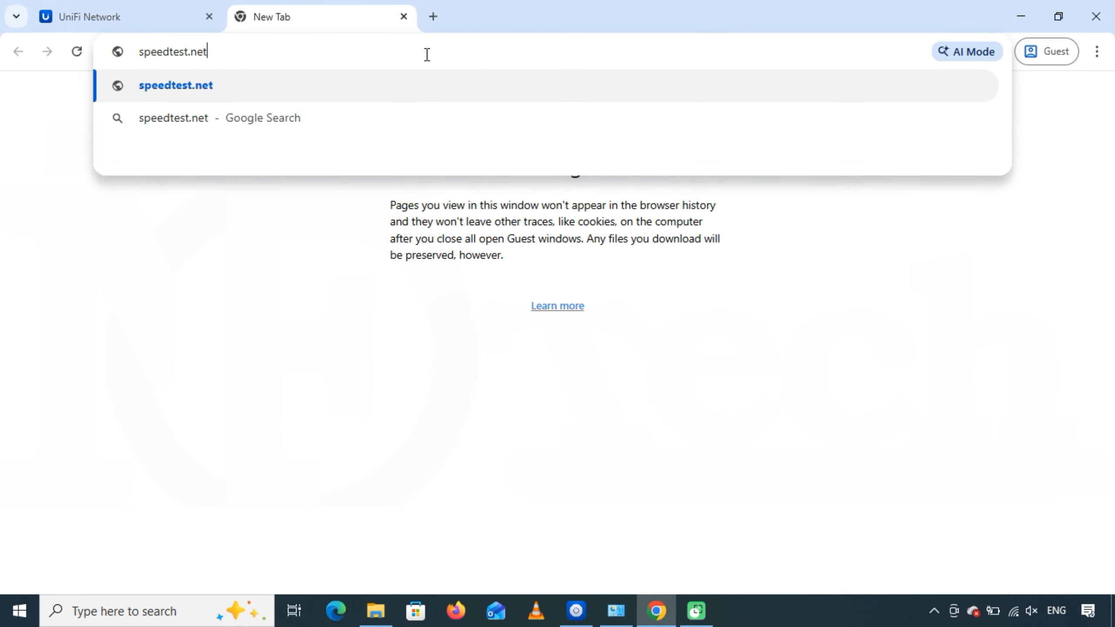
{"action": "key", "text": "Return"}
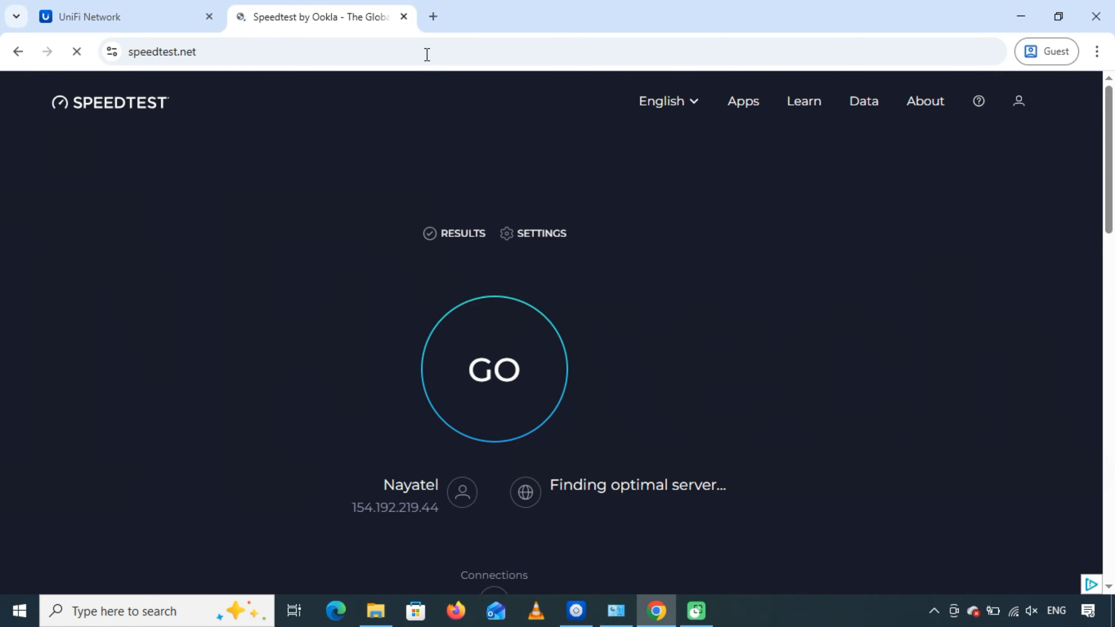
{"action": "left_click", "coordinate": [502, 360]}
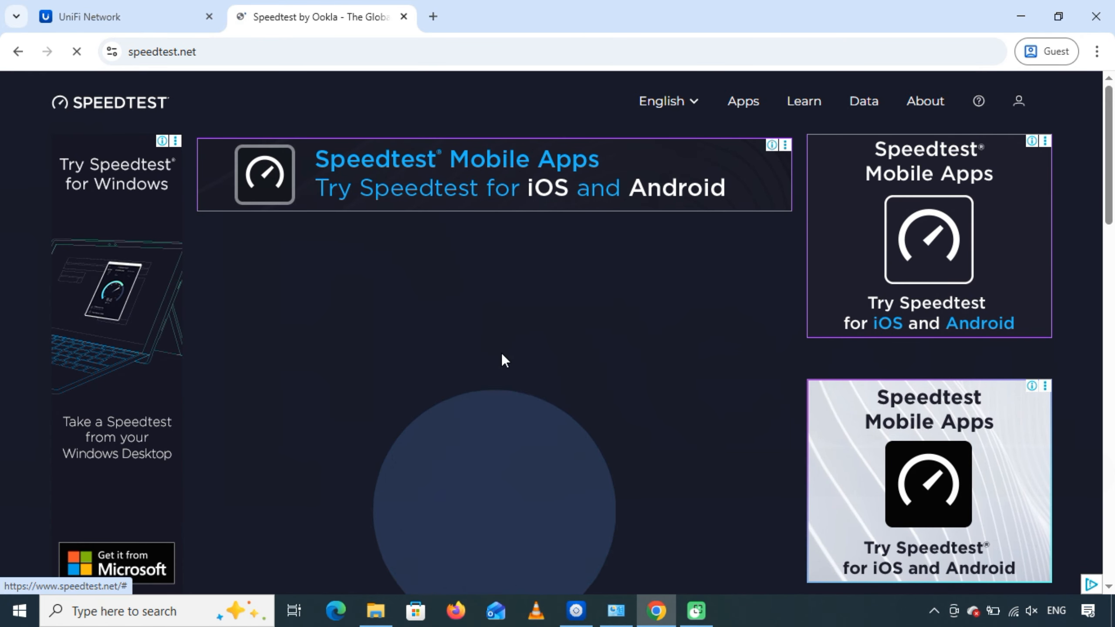
{"action": "scroll", "coordinate": [633, 322], "scroll_direction": "down", "scroll_amount": 2}
{"action": "scroll", "coordinate": [633, 322], "scroll_direction": "up", "scroll_amount": 2}
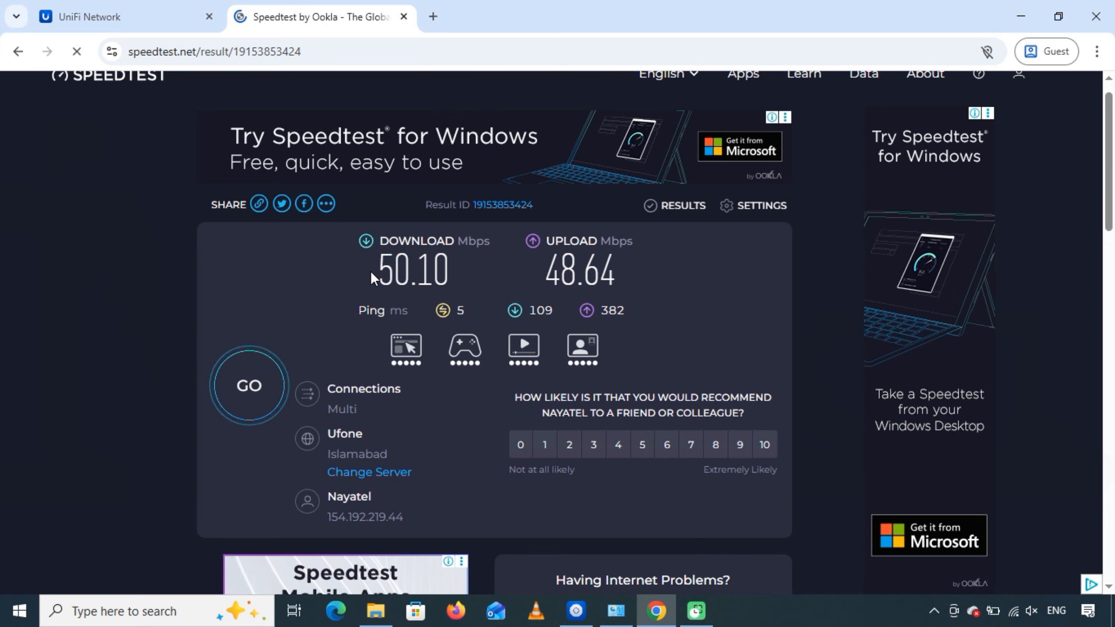
{"action": "left_click_drag", "start_coordinate": [373, 265], "coordinate": [615, 267]}
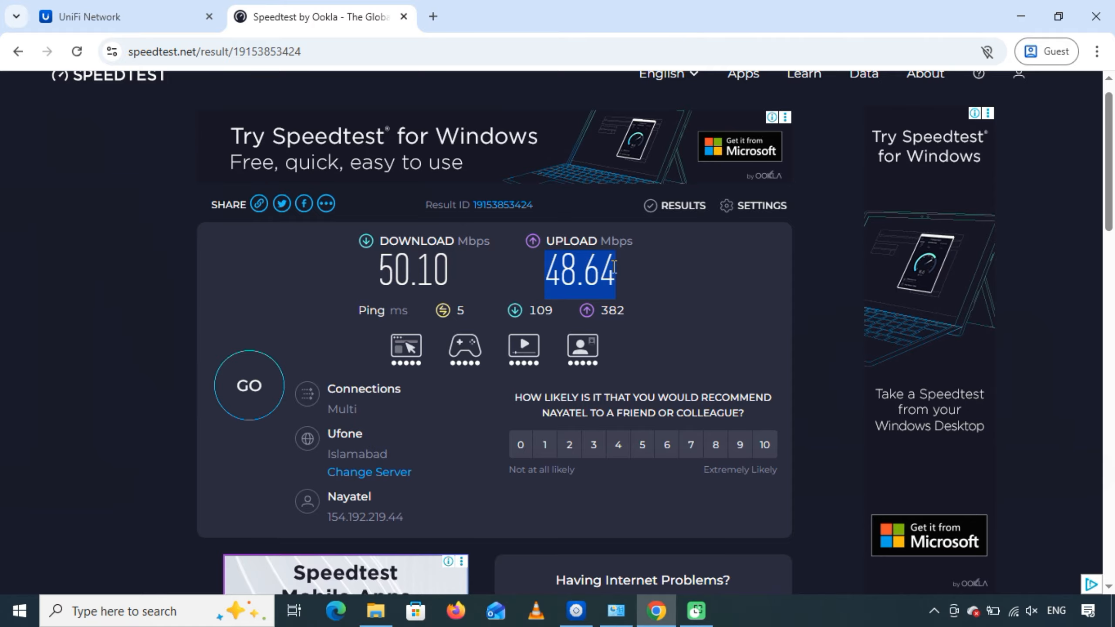
{"action": "left_click", "coordinate": [648, 285]}
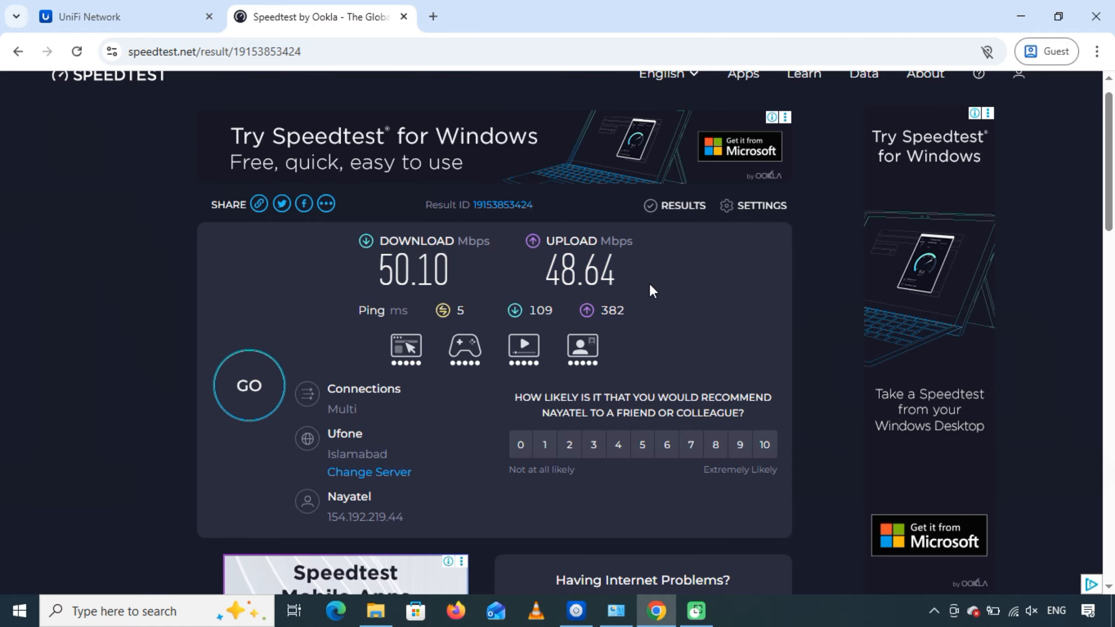
Return to UniFi Network, look at the dashboard, and bring up the WiFi Speed Limit section of the settings overview again
{"action": "left_click", "coordinate": [161, 16]}
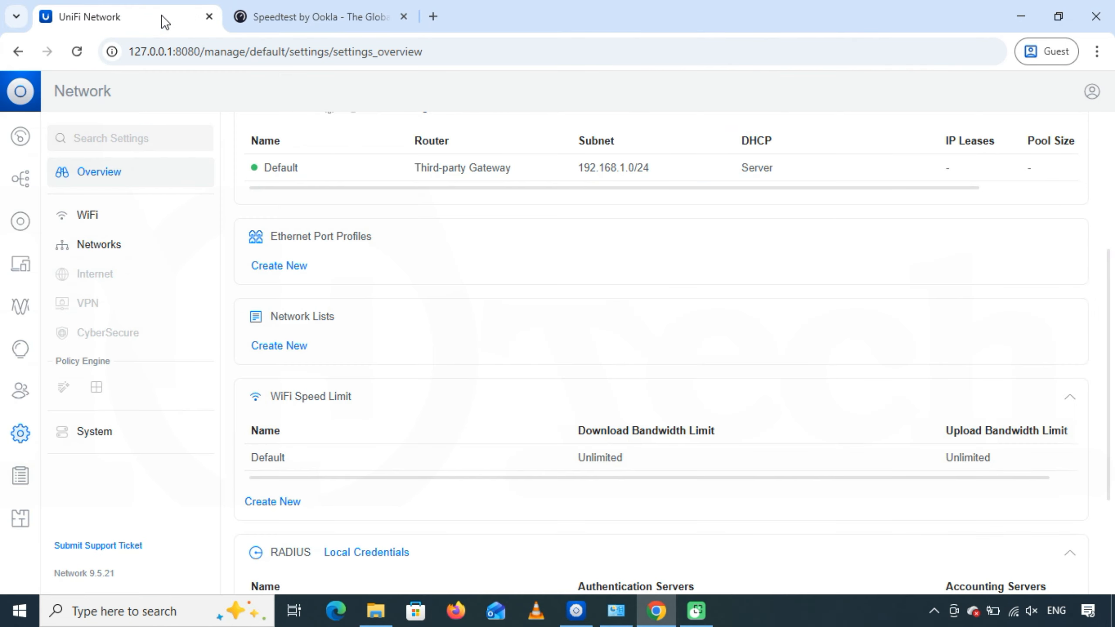
{"action": "left_click", "coordinate": [22, 137]}
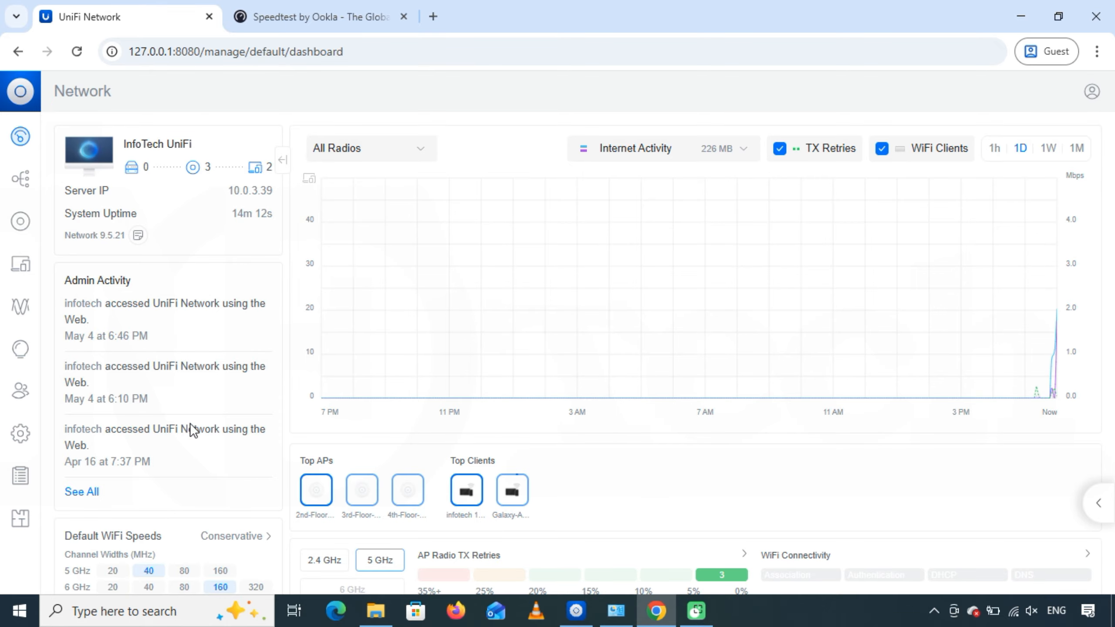
{"action": "left_click", "coordinate": [21, 434]}
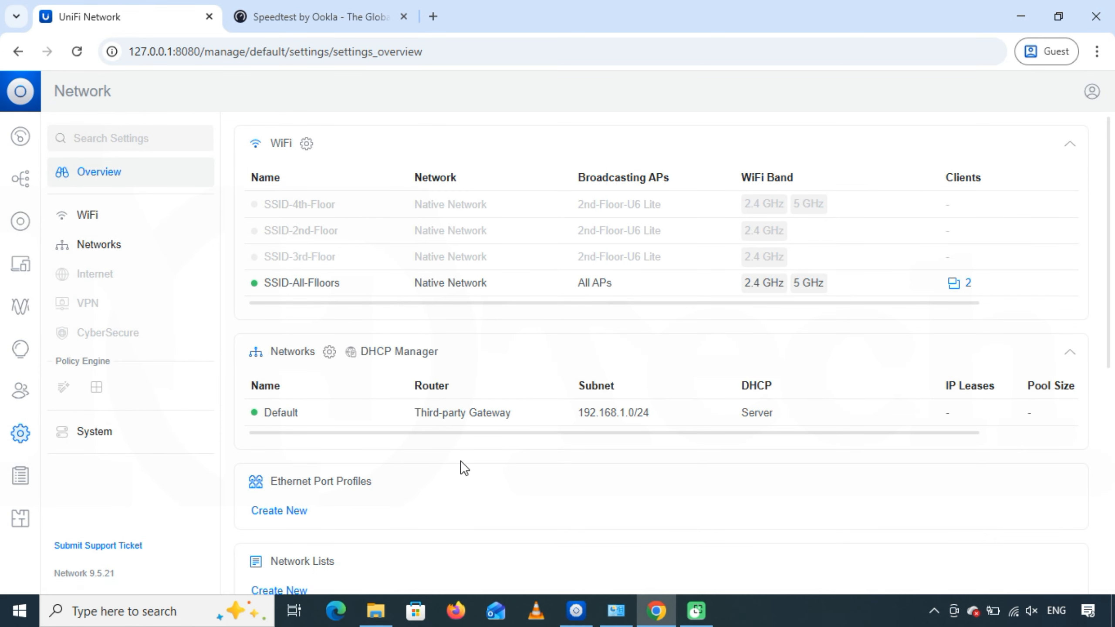
{"action": "scroll", "coordinate": [446, 457], "scroll_direction": "down", "scroll_amount": 4}
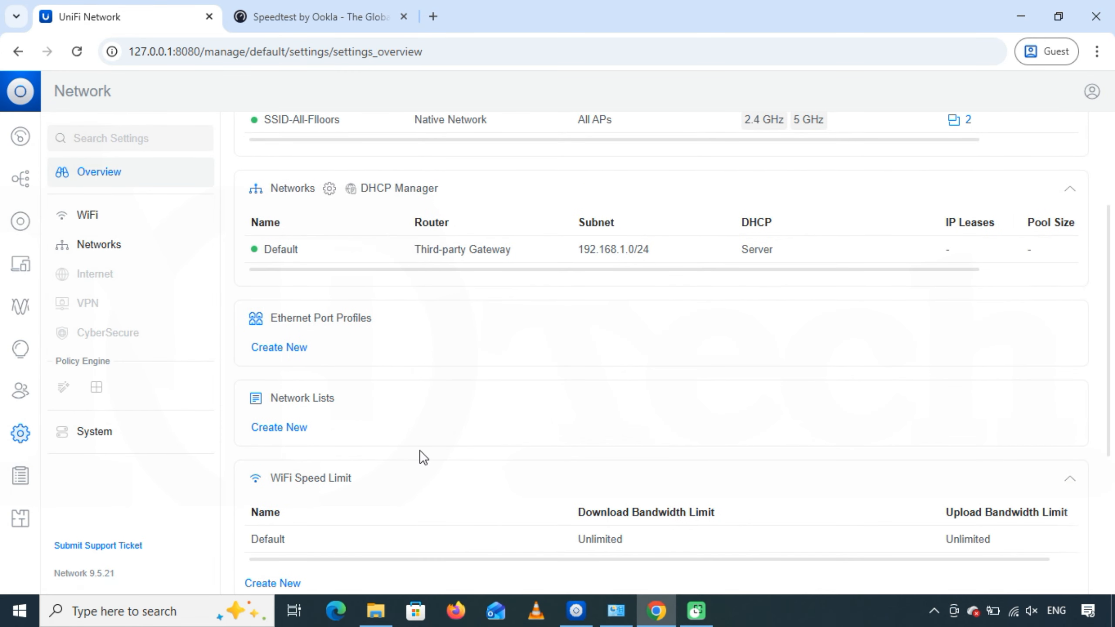
{"action": "scroll", "coordinate": [420, 451], "scroll_direction": "down", "scroll_amount": 2}
{"action": "left_click_drag", "start_coordinate": [358, 397], "coordinate": [261, 395]}
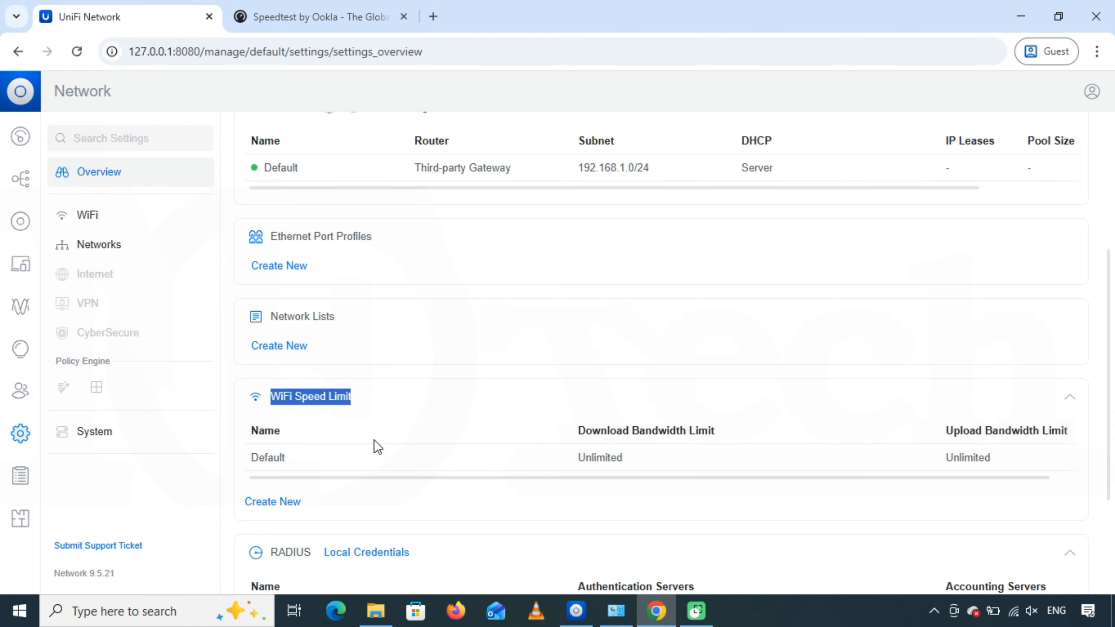
{"action": "left_click", "coordinate": [385, 503]}
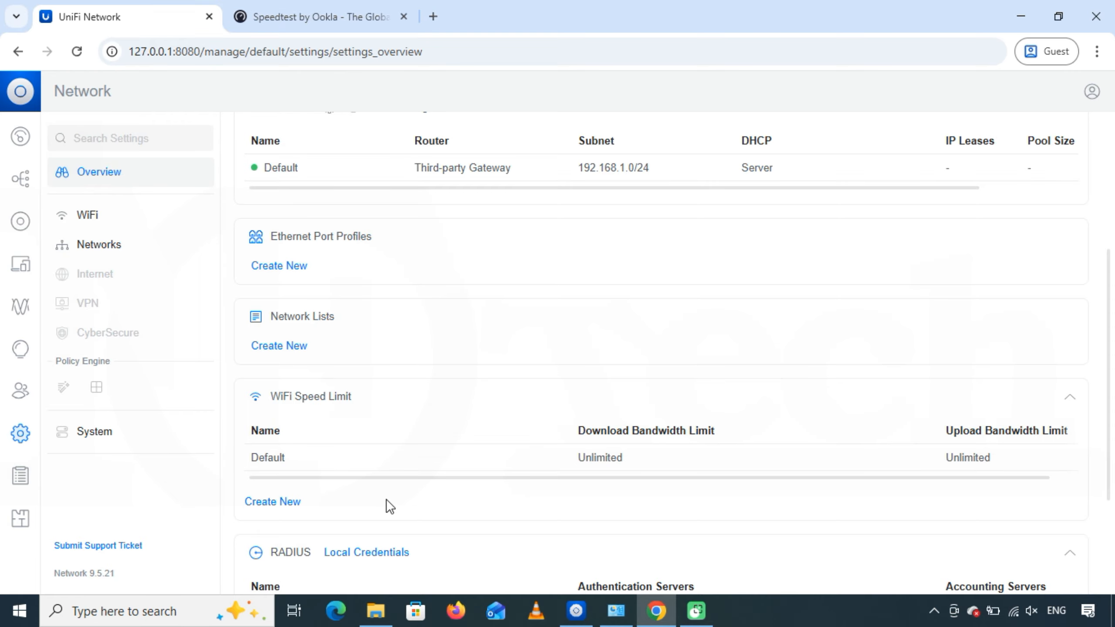
Create a WiFi speed limit named 10MBPS with download and upload bandwidth limits of 10 Mbps each
{"action": "left_click", "coordinate": [287, 503]}
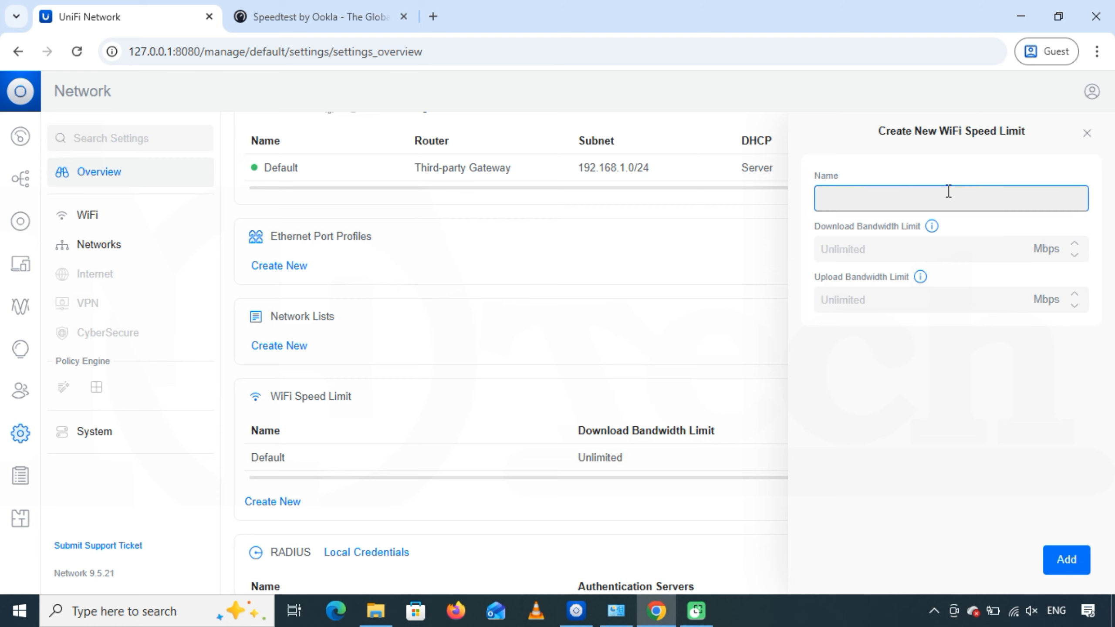
{"action": "type", "text": "10MBPS"}
{"action": "left_click", "coordinate": [894, 249]}
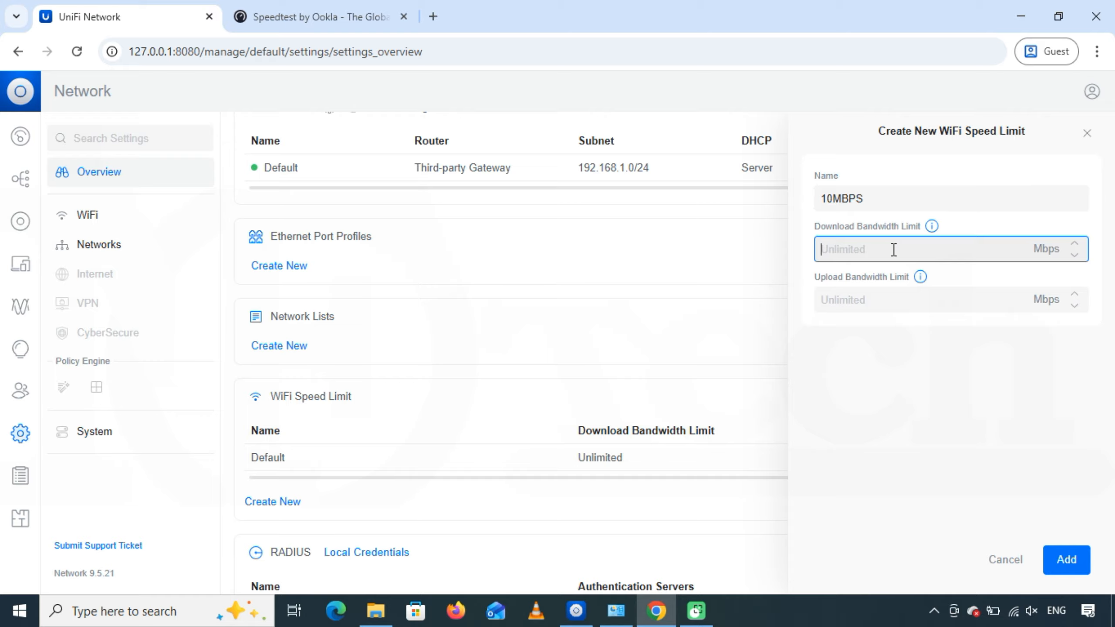
{"action": "type", "text": "10"}
{"action": "left_click", "coordinate": [894, 303]}
{"action": "type", "text": "10"}
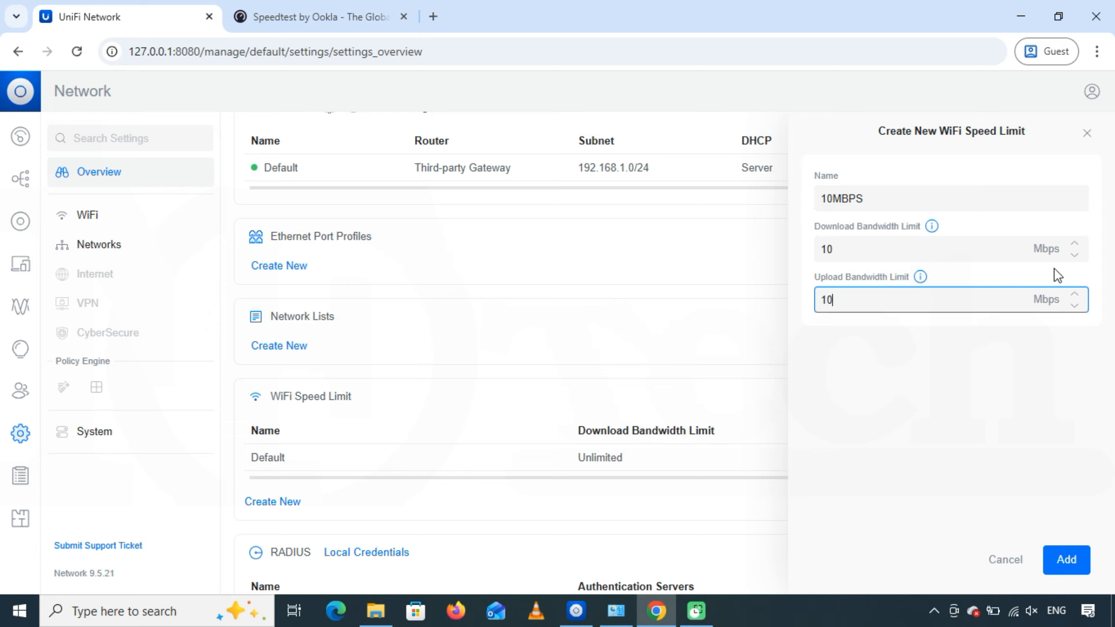
{"action": "left_click_drag", "start_coordinate": [1029, 248], "coordinate": [1067, 255]}
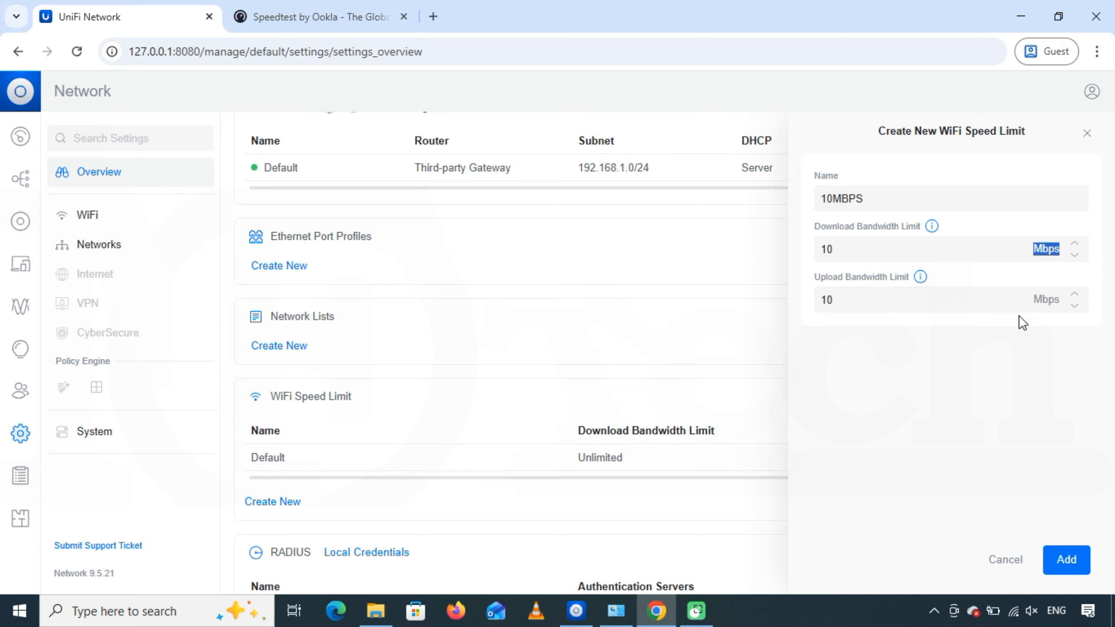
{"action": "left_click_drag", "start_coordinate": [1029, 300], "coordinate": [1064, 299]}
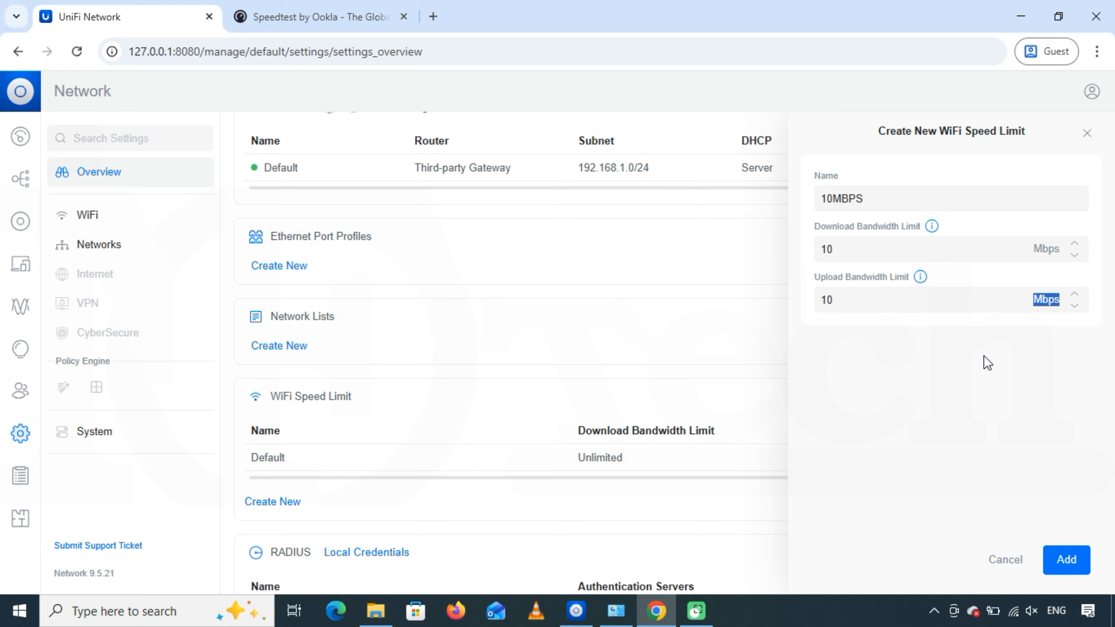
{"action": "left_click", "coordinate": [952, 366]}
{"action": "left_click", "coordinate": [1064, 559]}
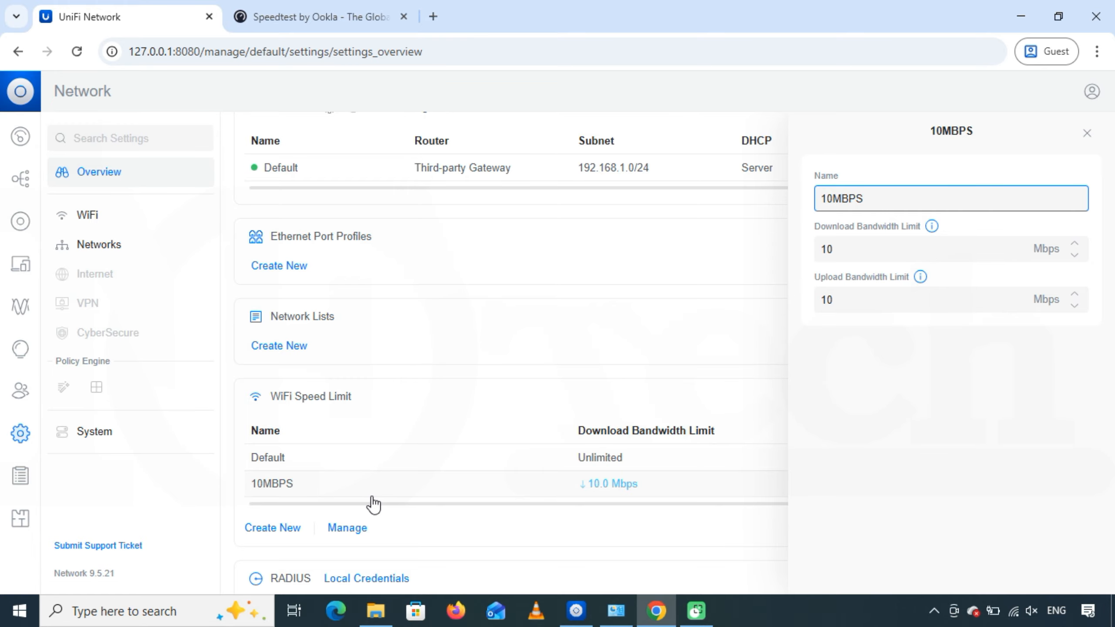
{"action": "left_click", "coordinate": [1086, 133]}
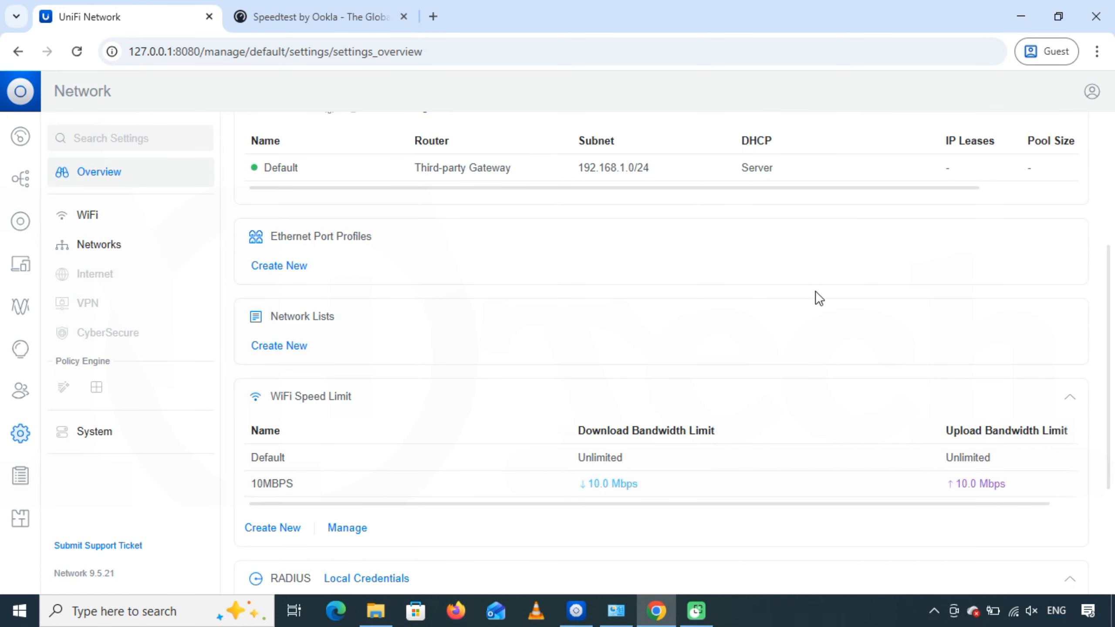
Create a second WiFi speed limit named 20MBPS with download and upload bandwidth limits of 20 Mbps each
{"action": "left_click", "coordinate": [287, 529]}
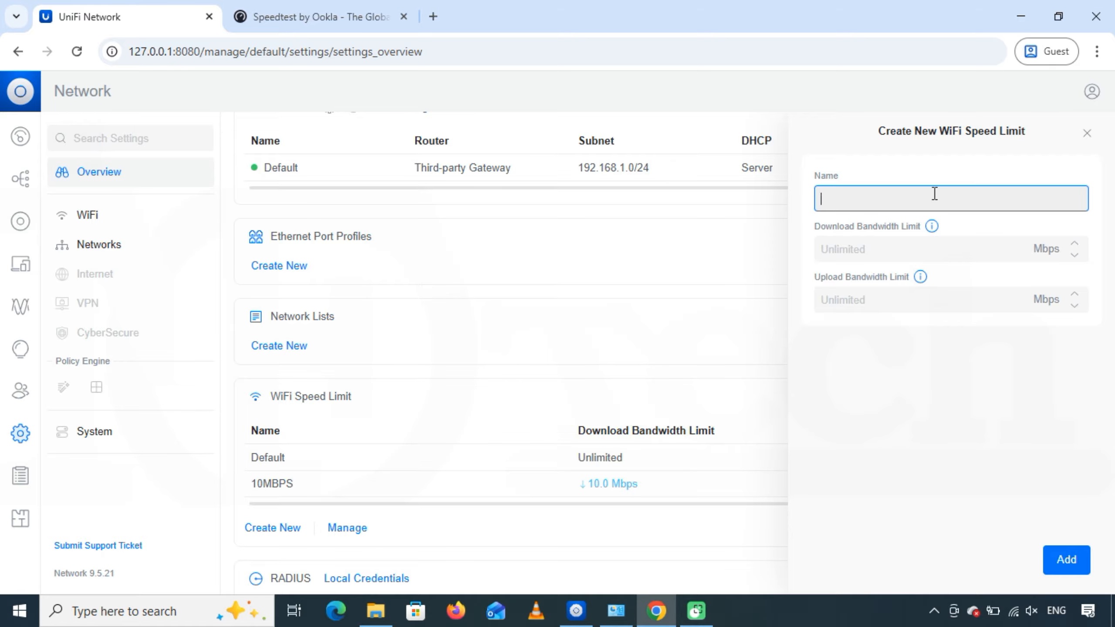
{"action": "type", "text": "20MBPS"}
{"action": "left_click", "coordinate": [966, 250]}
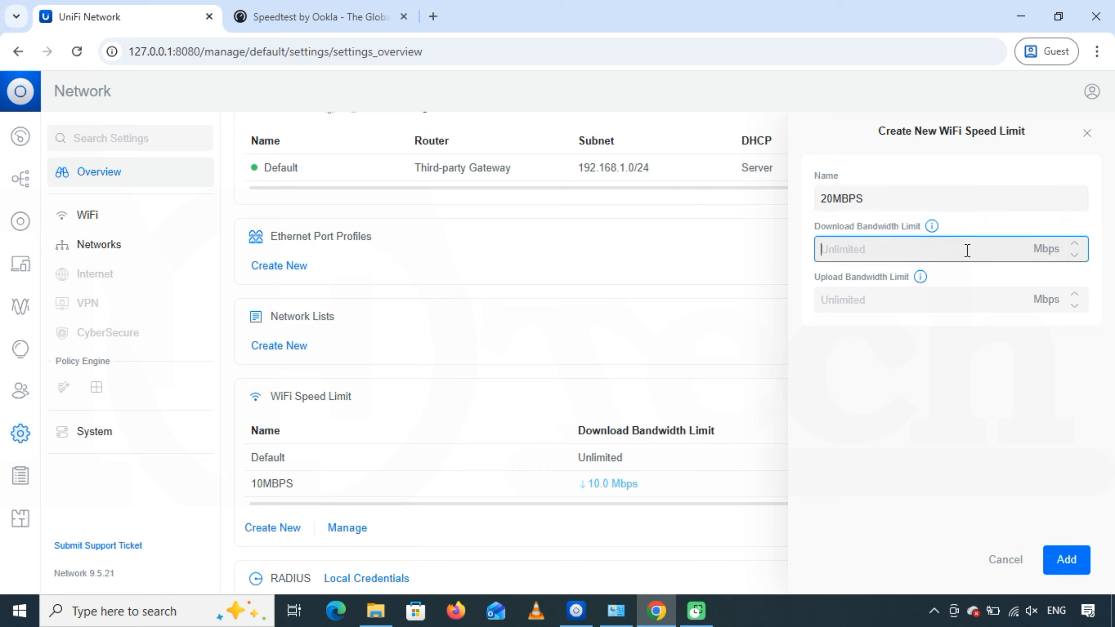
{"action": "type", "text": "20"}
{"action": "left_click", "coordinate": [896, 297]}
{"action": "type", "text": "20"}
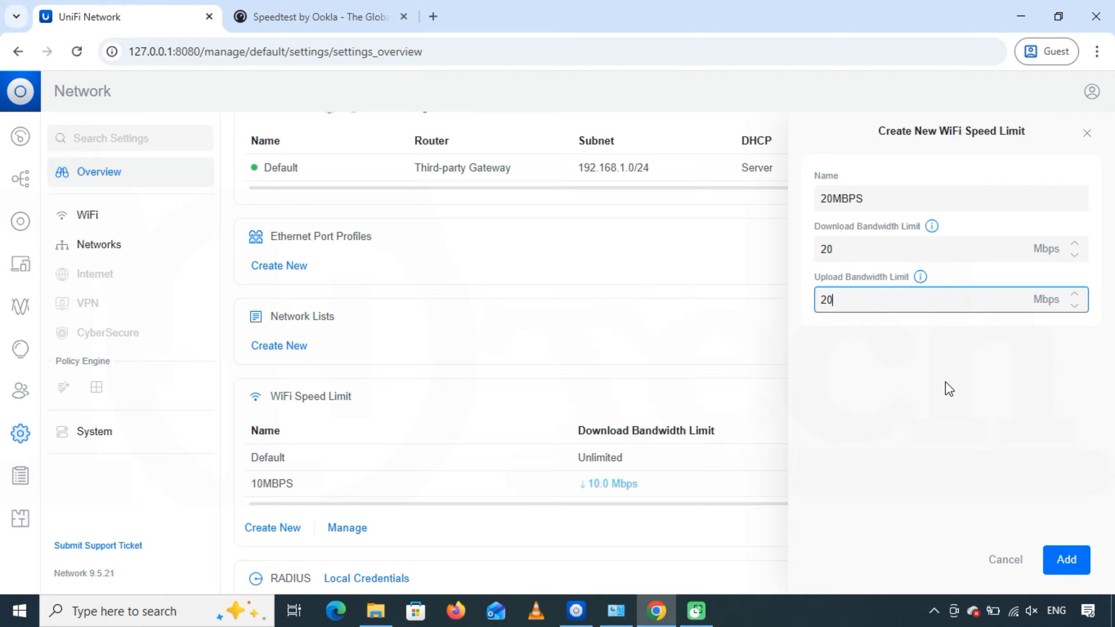
{"action": "left_click", "coordinate": [1064, 558]}
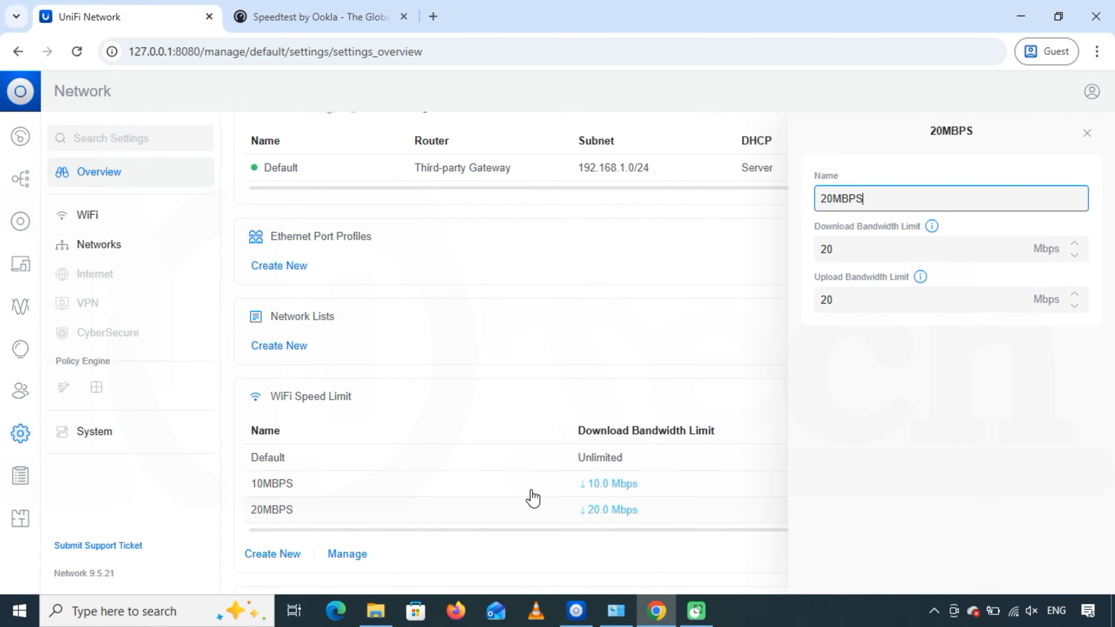
{"action": "left_click", "coordinate": [1086, 133]}
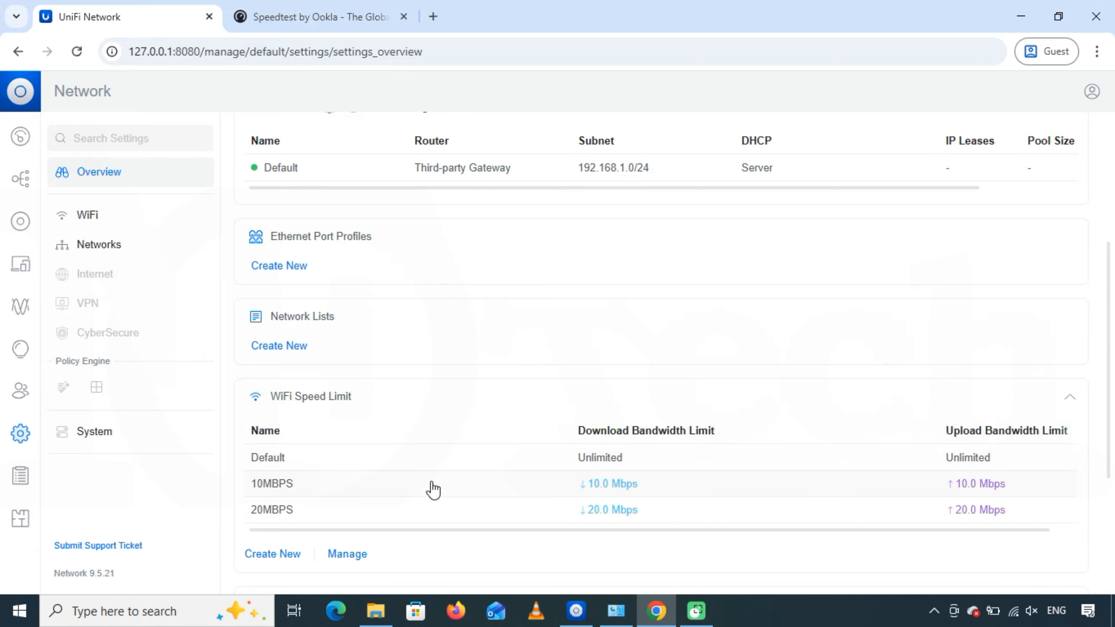
Open the WiFi settings of the SSID-All-Flloors network and switch its advanced configuration to Manual
{"action": "left_click", "coordinate": [21, 137]}
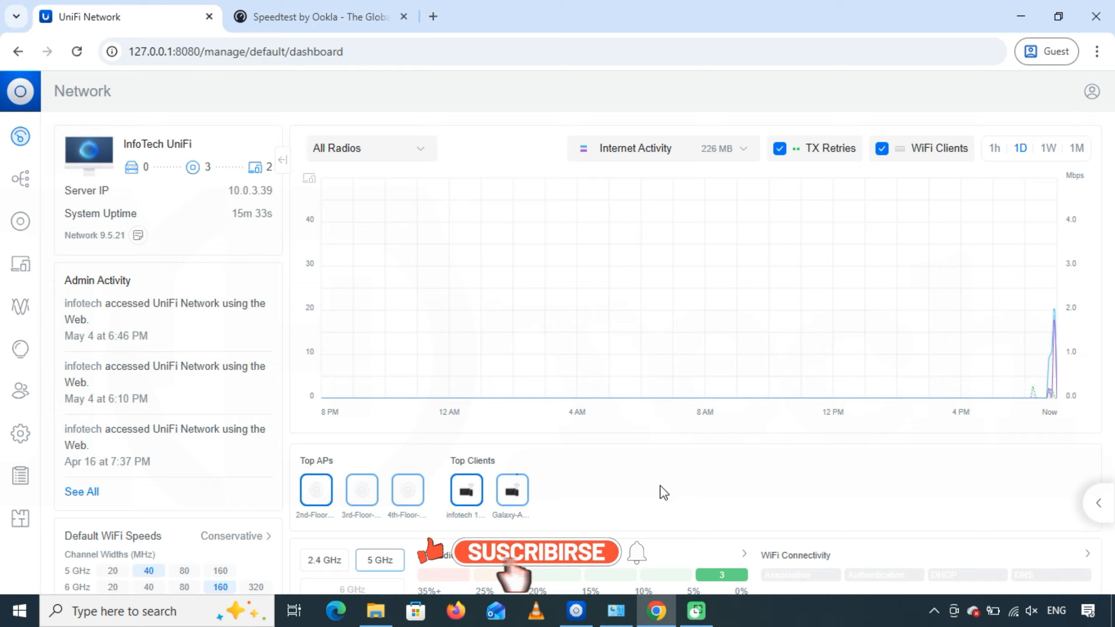
{"action": "left_click", "coordinate": [31, 432]}
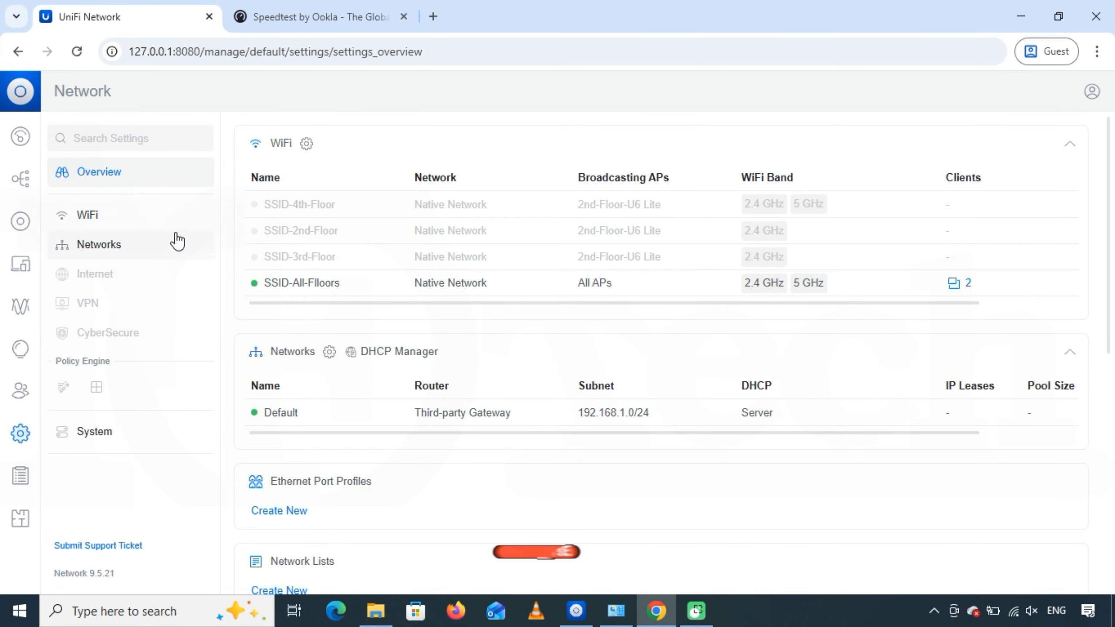
{"action": "left_click", "coordinate": [137, 223]}
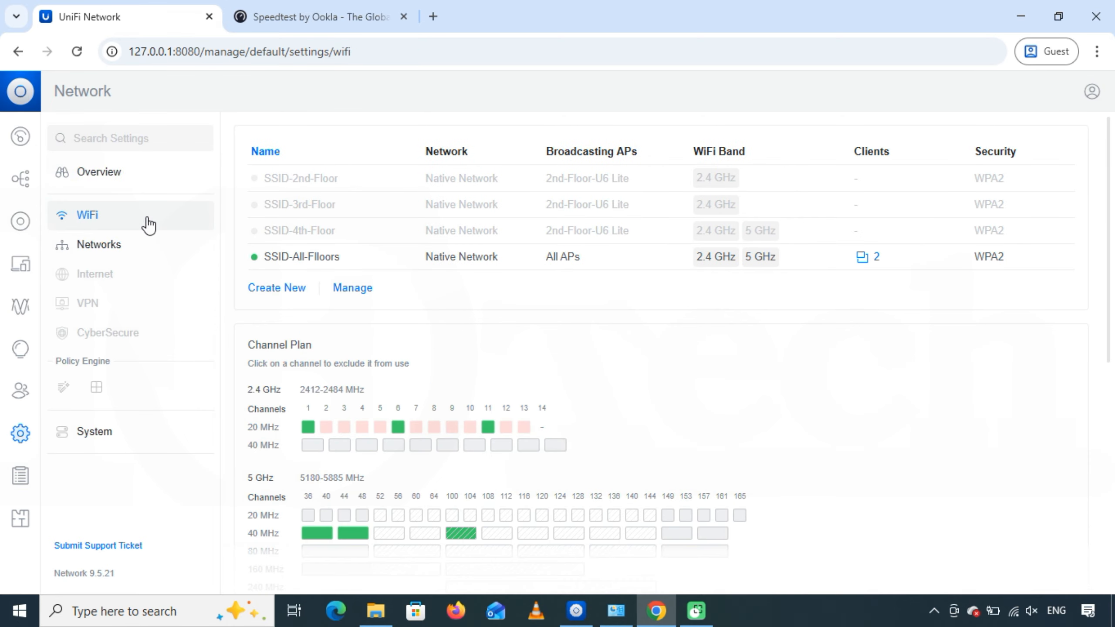
{"action": "left_click", "coordinate": [455, 263]}
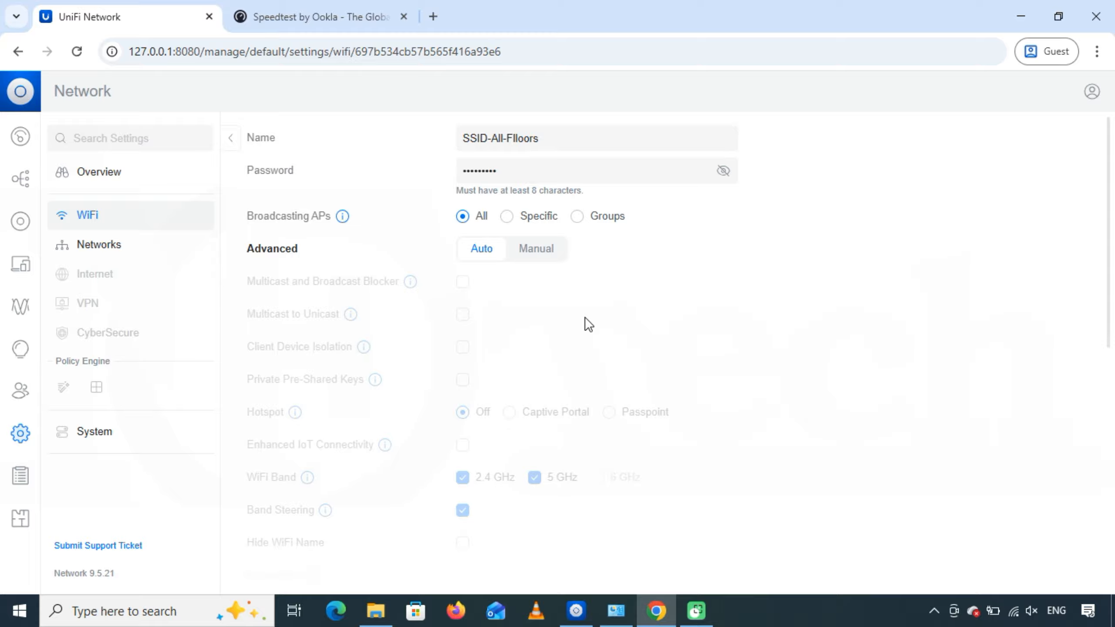
{"action": "left_click", "coordinate": [533, 256]}
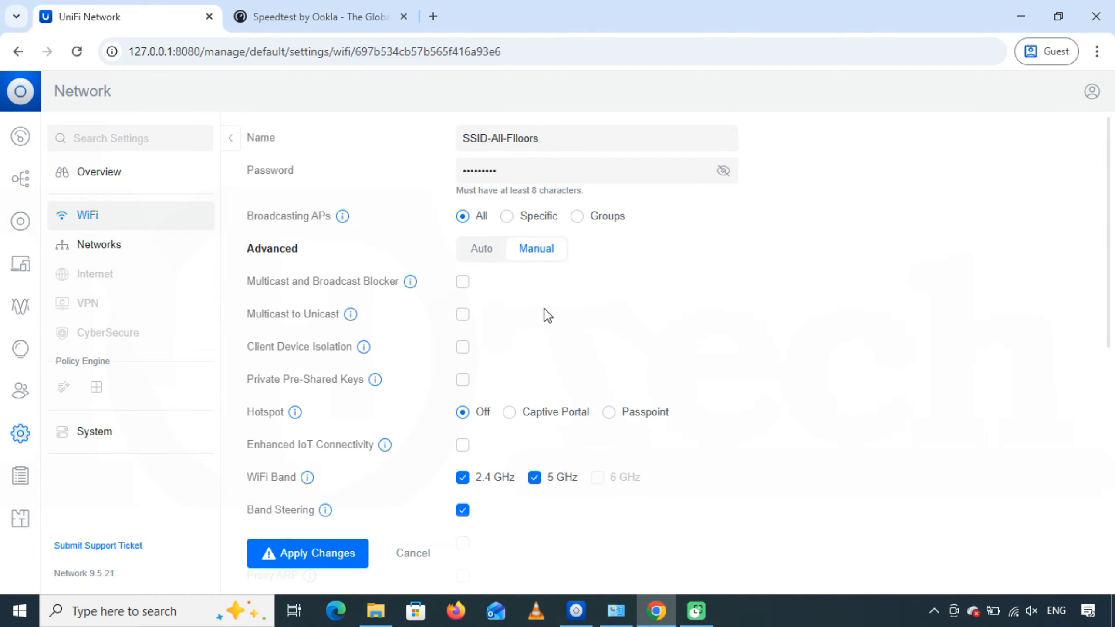
Enable WiFi Speed Limit in the advanced settings of SSID-All-Flloors and read the note about profiles
{"action": "scroll", "coordinate": [546, 316], "scroll_direction": "down", "scroll_amount": 5}
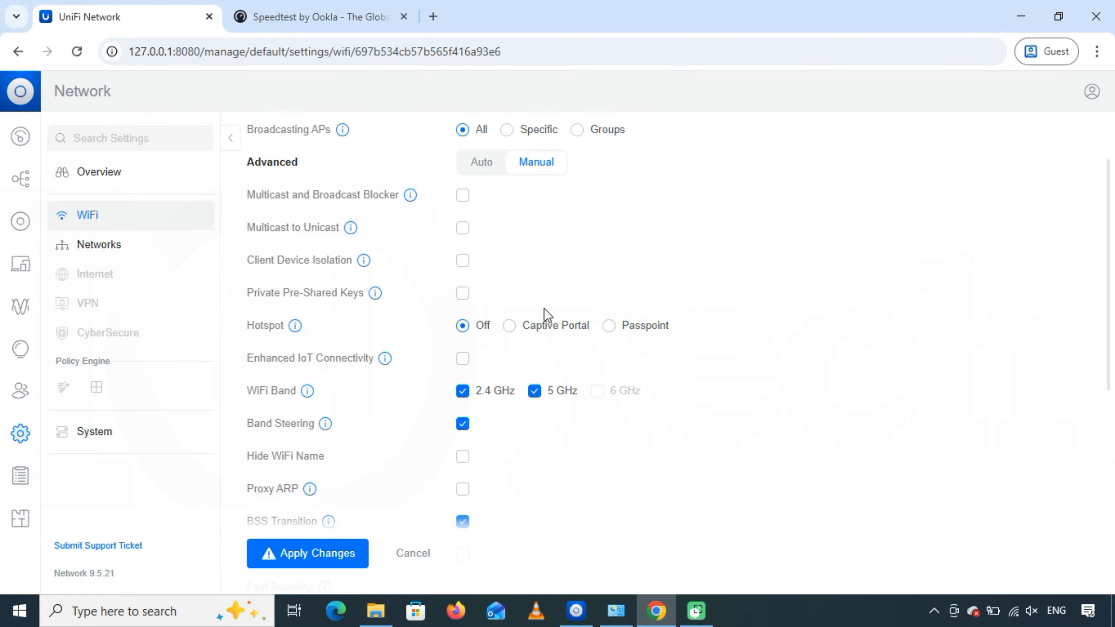
{"action": "scroll", "coordinate": [547, 316], "scroll_direction": "down", "scroll_amount": 2}
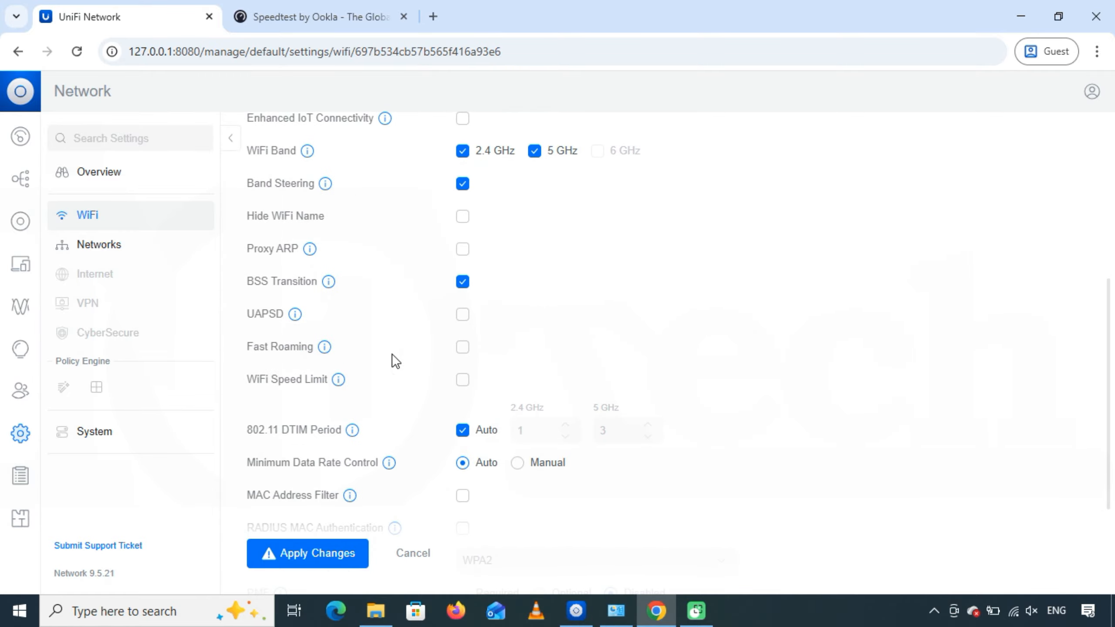
{"action": "left_click_drag", "start_coordinate": [301, 378], "coordinate": [331, 378]}
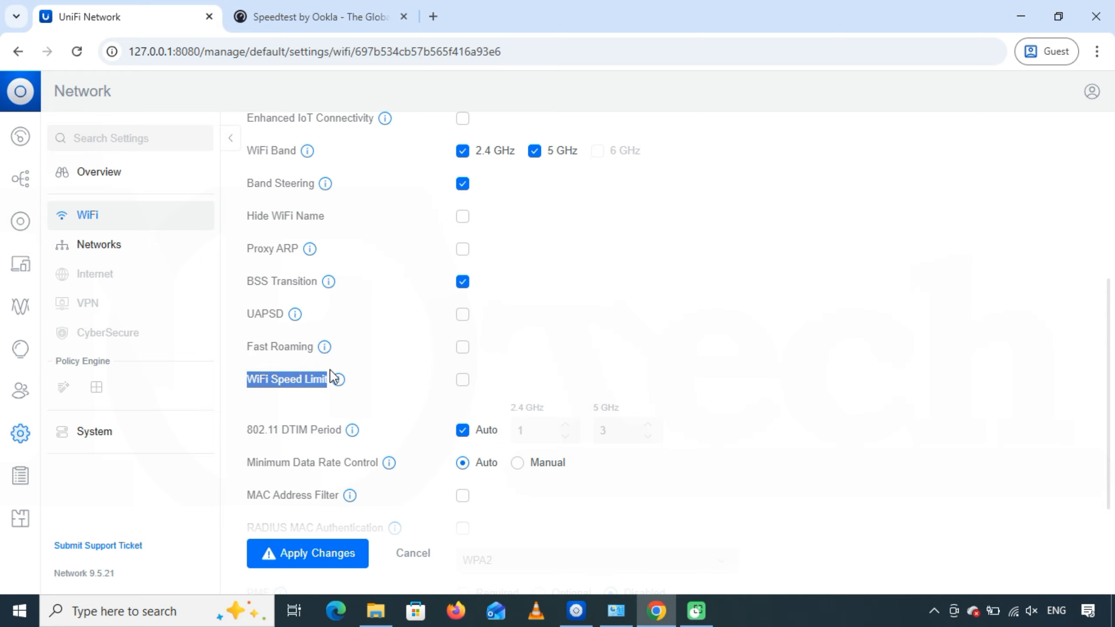
{"action": "left_click", "coordinate": [389, 380]}
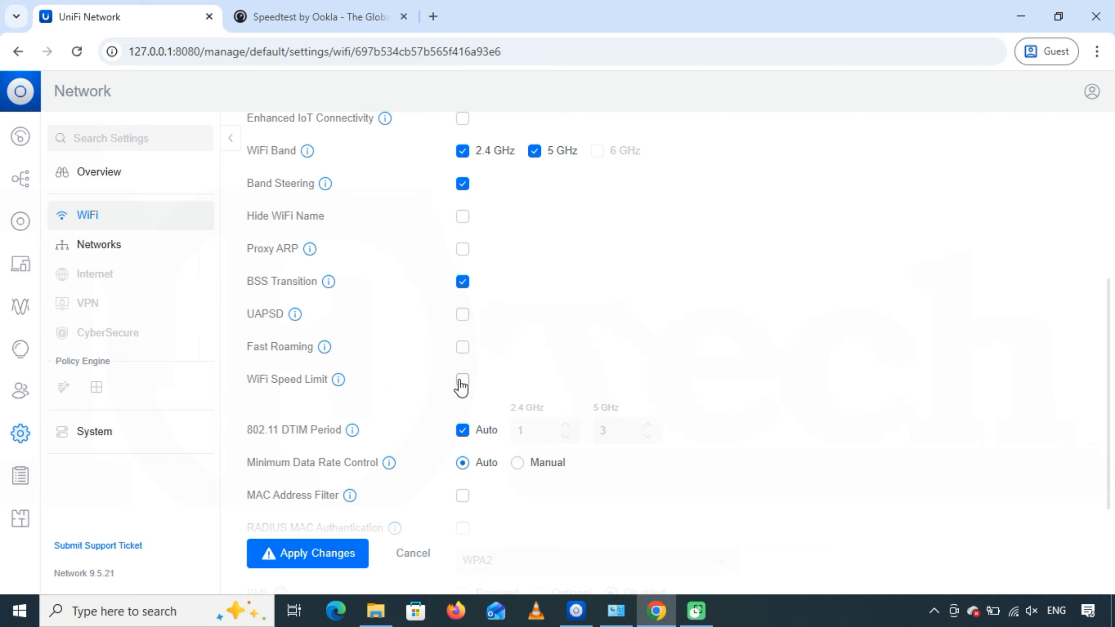
{"action": "left_click", "coordinate": [462, 379]}
{"action": "scroll", "coordinate": [555, 364], "scroll_direction": "down", "scroll_amount": 2}
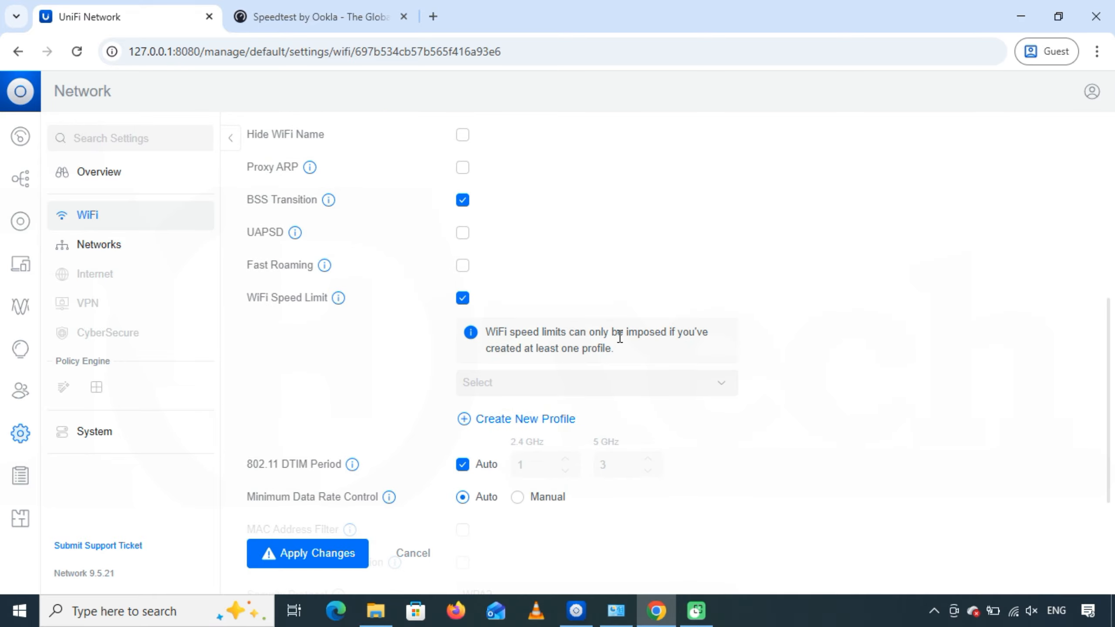
{"action": "left_click_drag", "start_coordinate": [615, 349], "coordinate": [478, 335]}
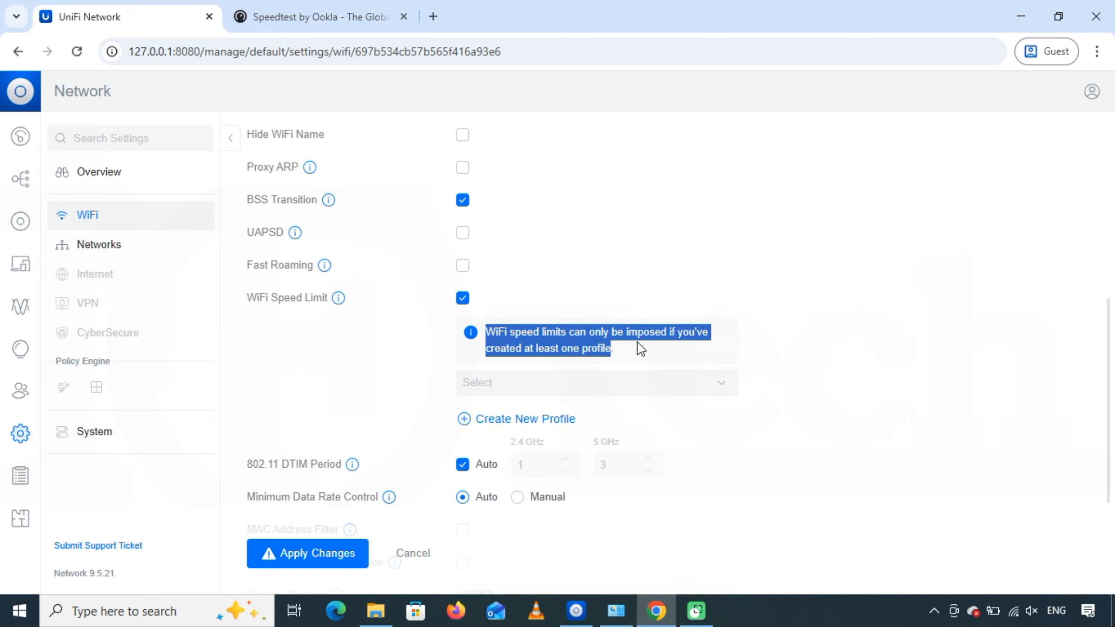
{"action": "left_click", "coordinate": [779, 440]}
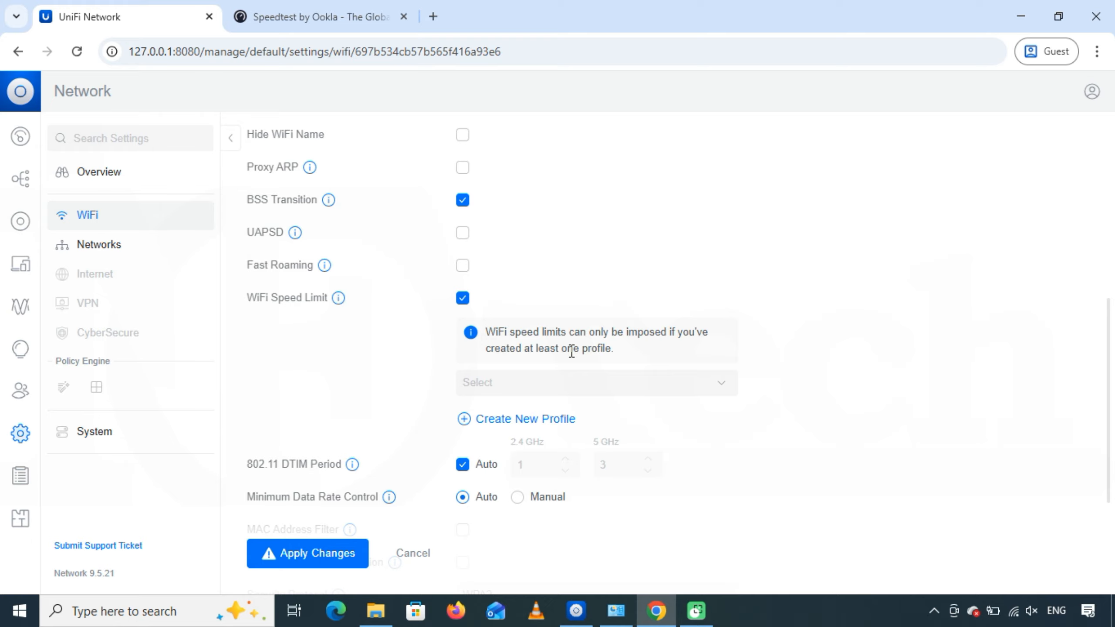
{"action": "left_click", "coordinate": [536, 419]}
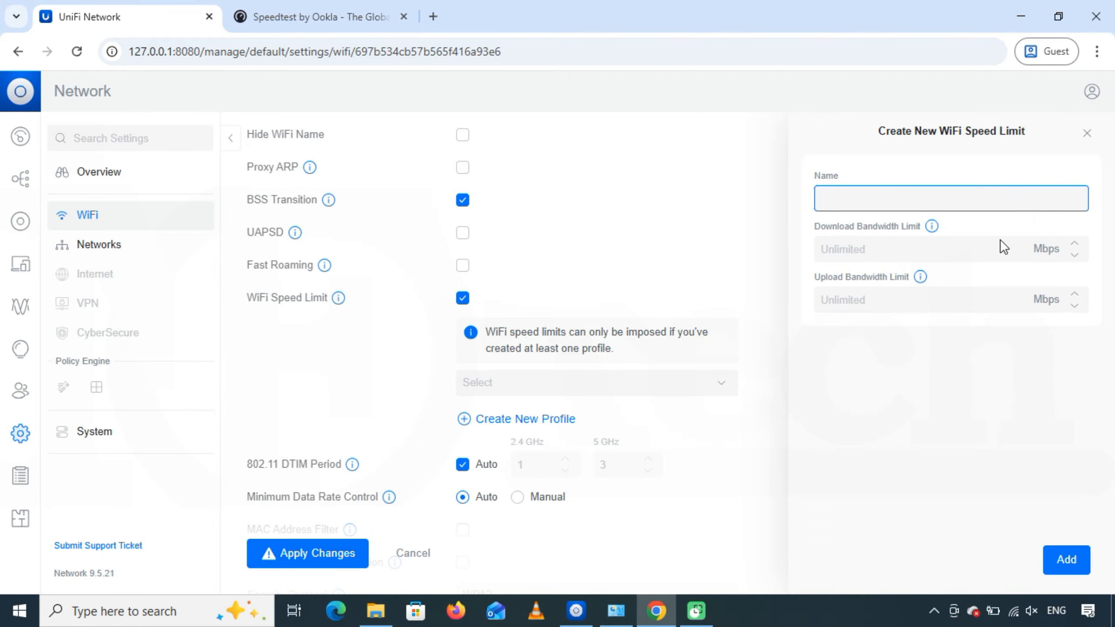
{"action": "left_click", "coordinate": [960, 250]}
{"action": "left_click", "coordinate": [956, 285]}
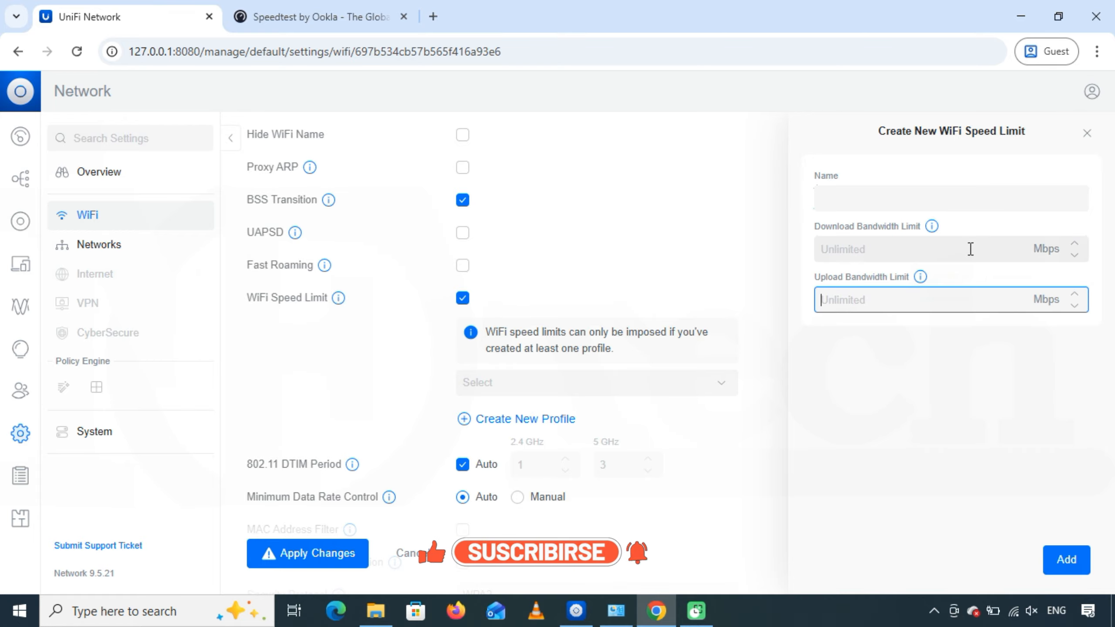
{"action": "left_click", "coordinate": [1086, 133]}
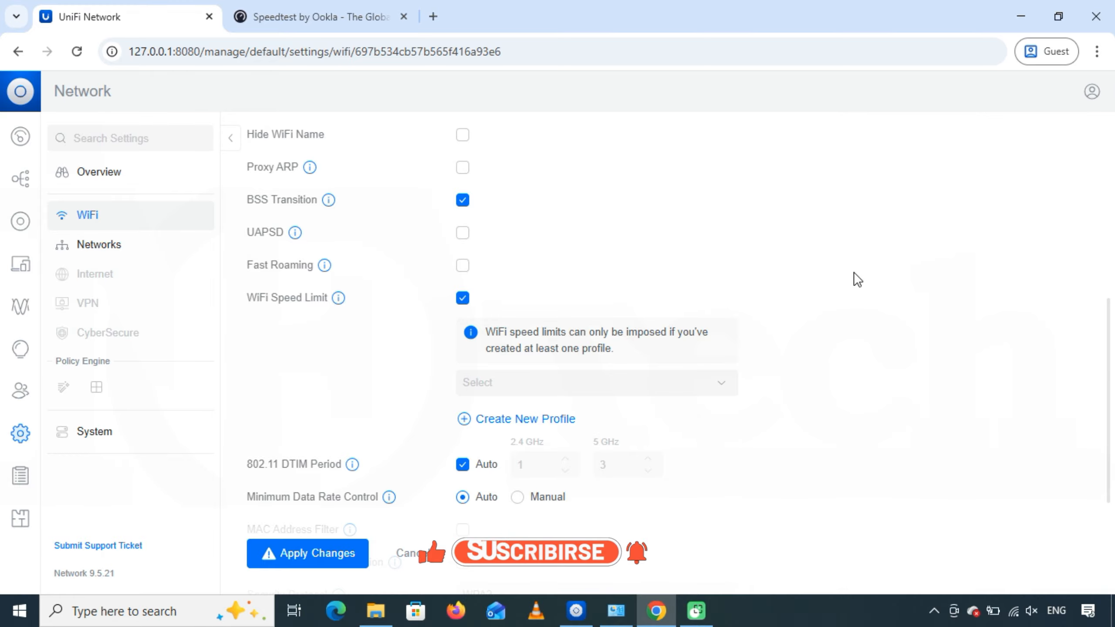
Assign the 10MBPS speed limit profile to SSID-All-Flloors and apply the changes
{"action": "left_click", "coordinate": [722, 395]}
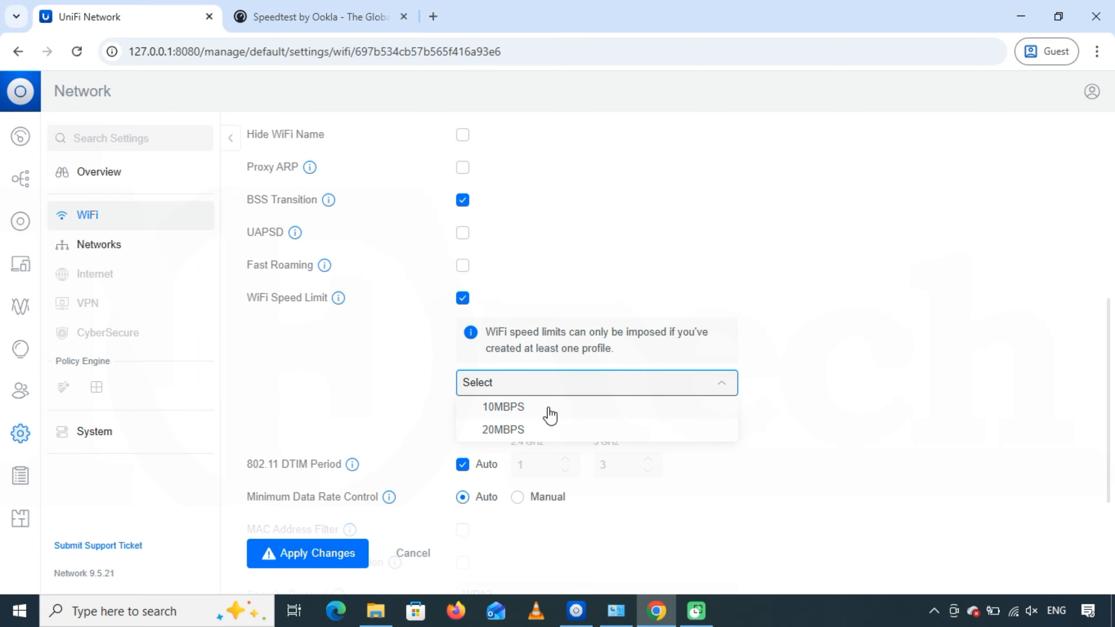
{"action": "left_click", "coordinate": [525, 413]}
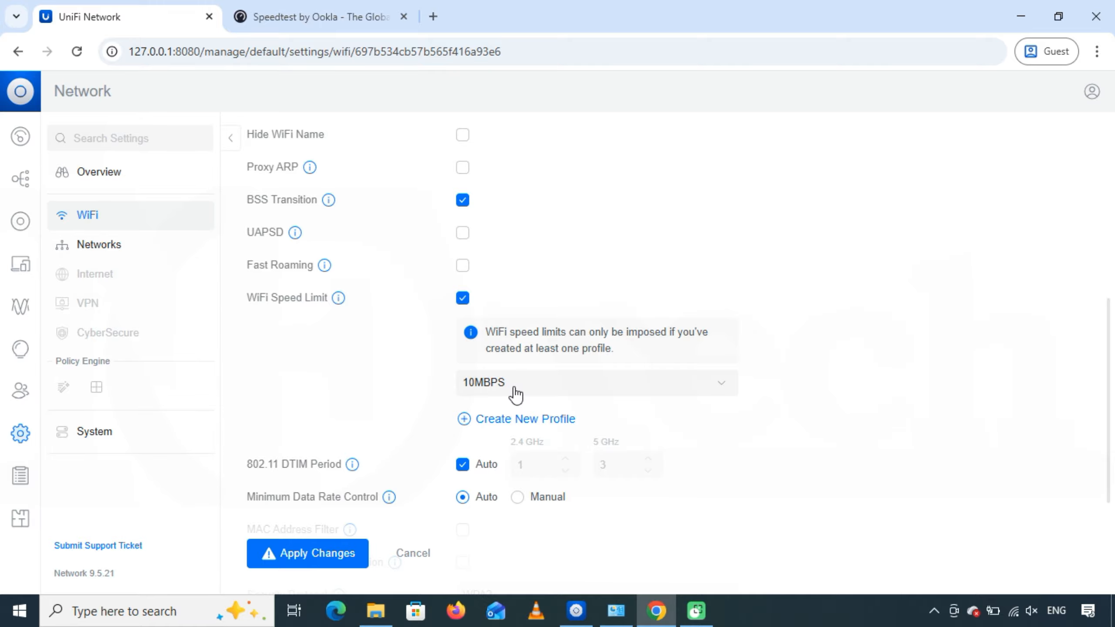
{"action": "left_click", "coordinate": [325, 553]}
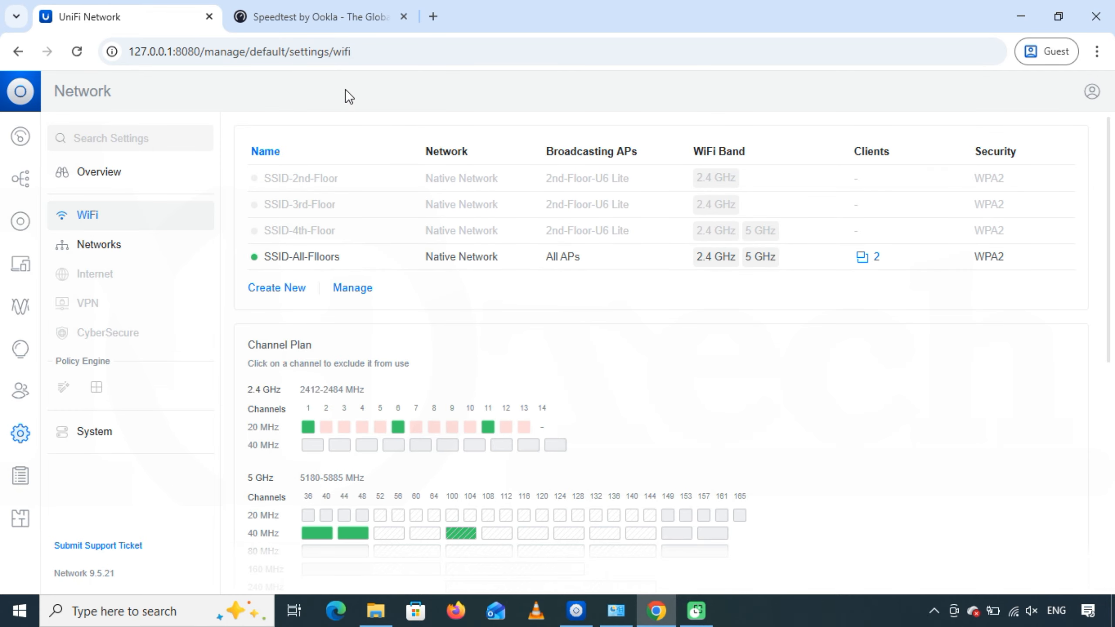
Switch to Speedtest, run a new test with the 10MBPS profile active and examine the download and upload results
{"action": "left_click", "coordinate": [343, 18]}
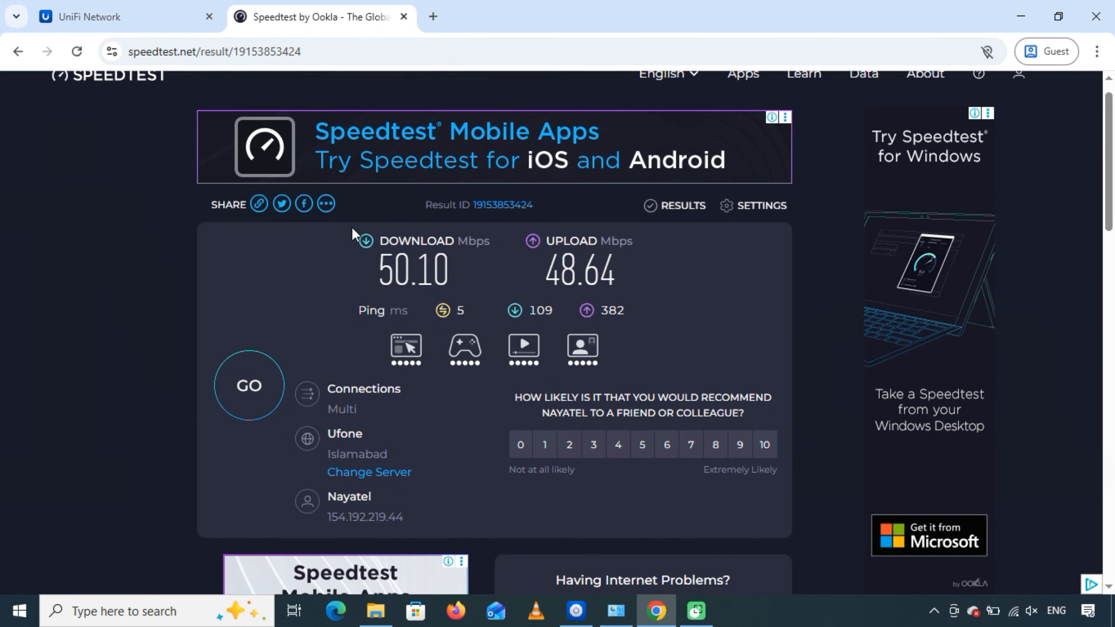
{"action": "left_click", "coordinate": [249, 386]}
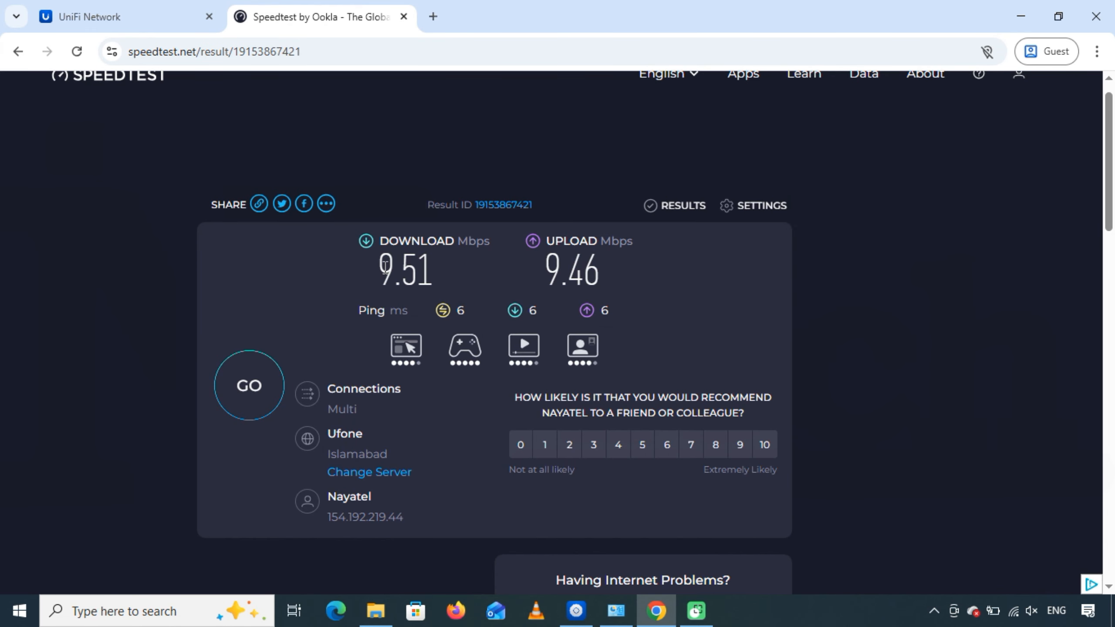
{"action": "left_click_drag", "start_coordinate": [380, 265], "coordinate": [609, 266]}
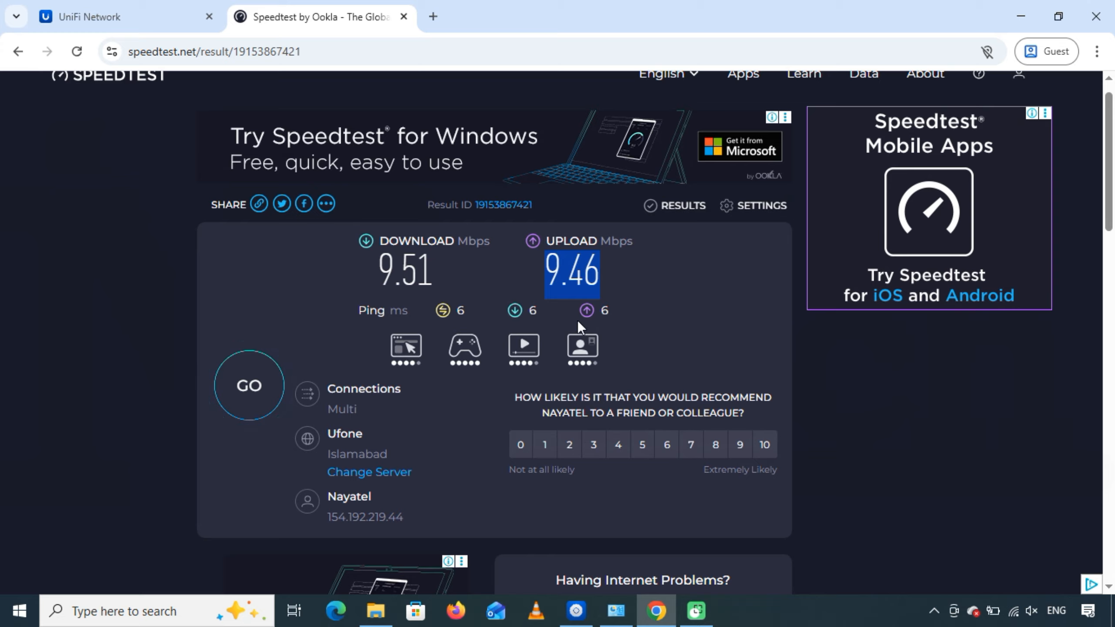
Return to UniFi Network, change the speed limit profile of SSID-All-Flloors to 20MBPS and apply the changes
{"action": "left_click", "coordinate": [159, 22]}
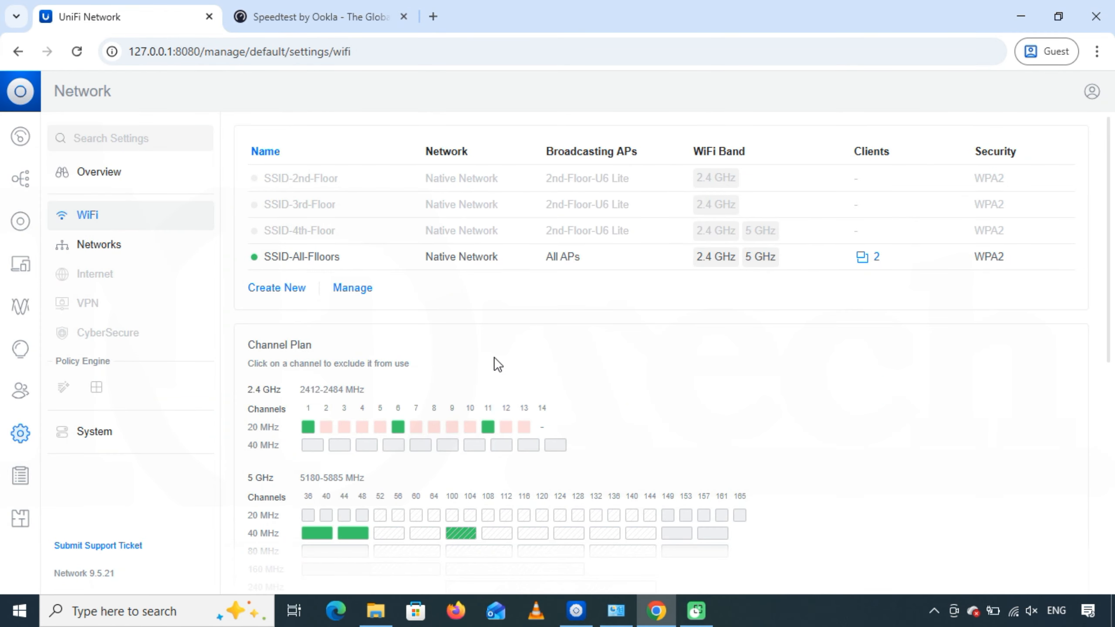
{"action": "left_click", "coordinate": [462, 261]}
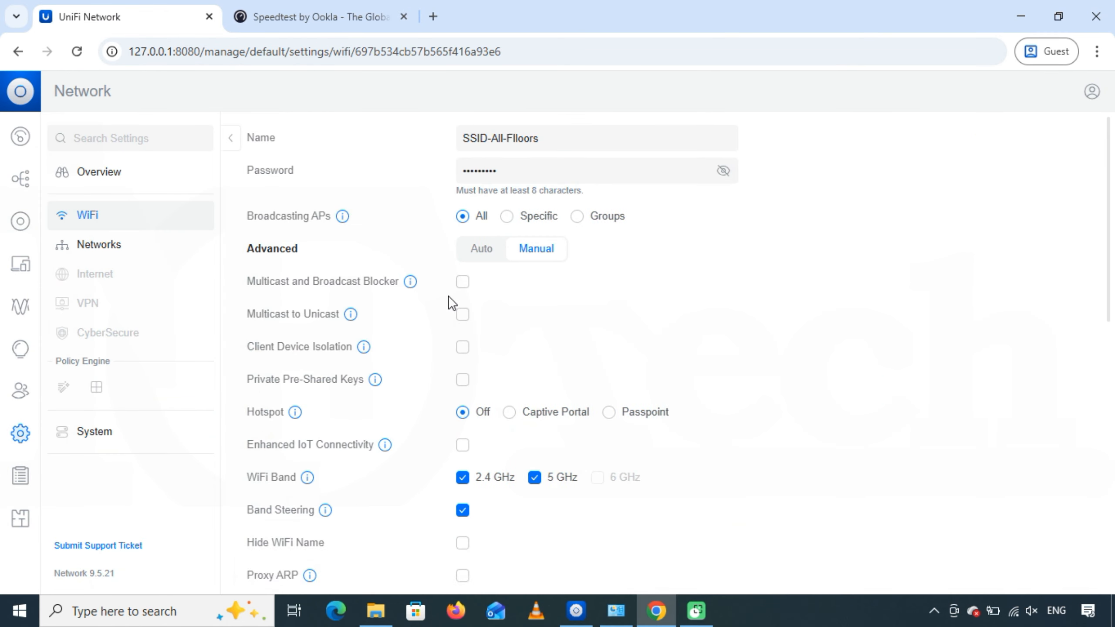
{"action": "scroll", "coordinate": [489, 341], "scroll_direction": "down", "scroll_amount": 1}
{"action": "scroll", "coordinate": [490, 341], "scroll_direction": "down", "scroll_amount": 8}
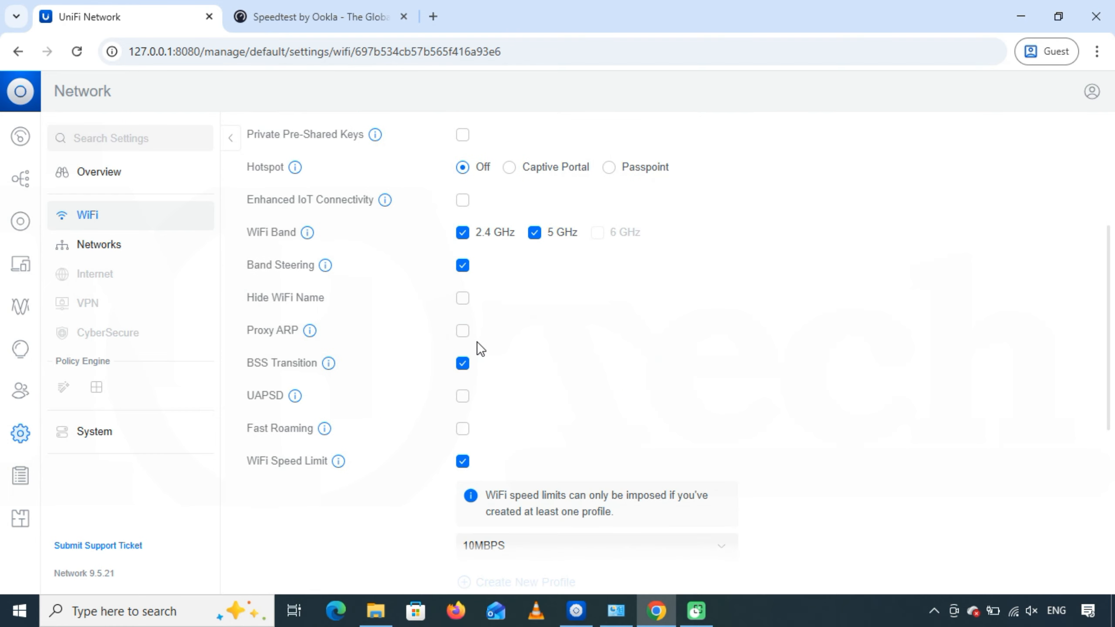
{"action": "left_click", "coordinate": [630, 389]}
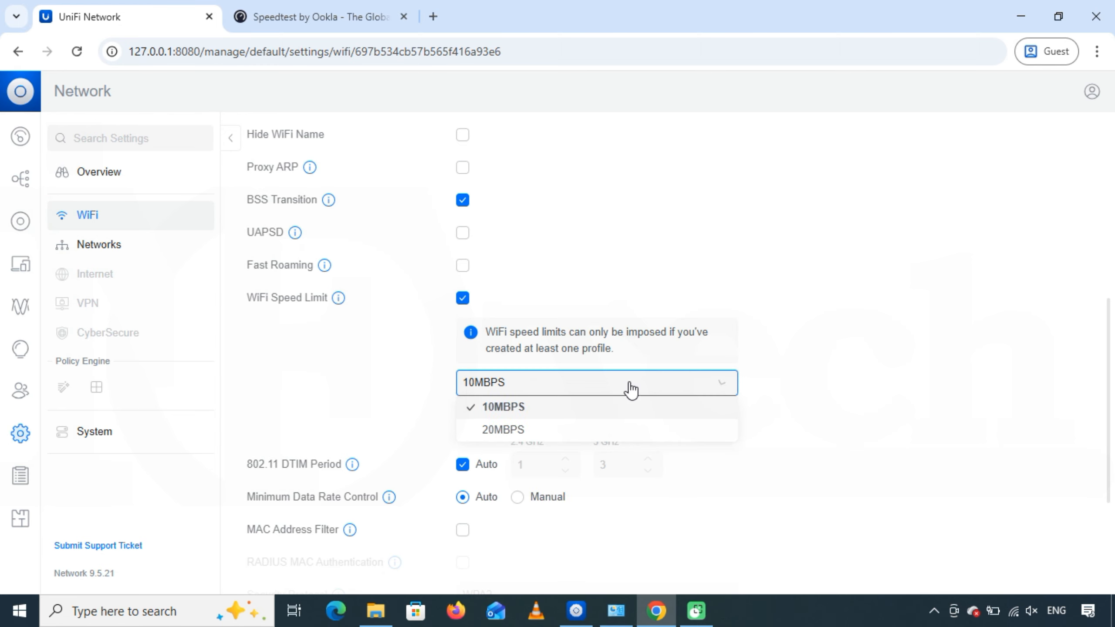
{"action": "left_click", "coordinate": [524, 428]}
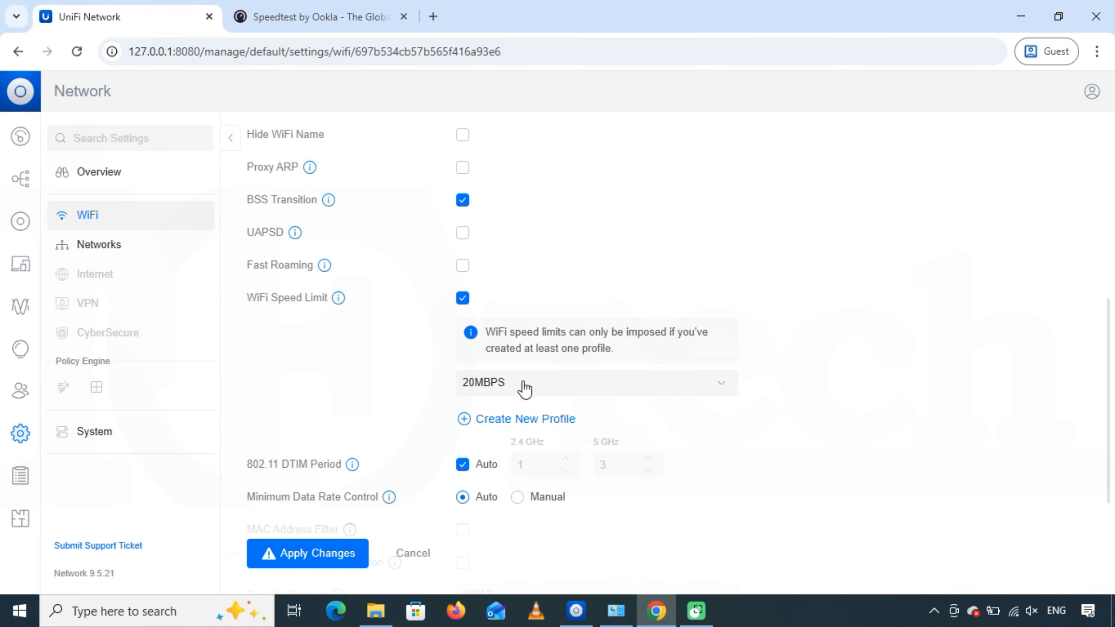
{"action": "left_click", "coordinate": [307, 553]}
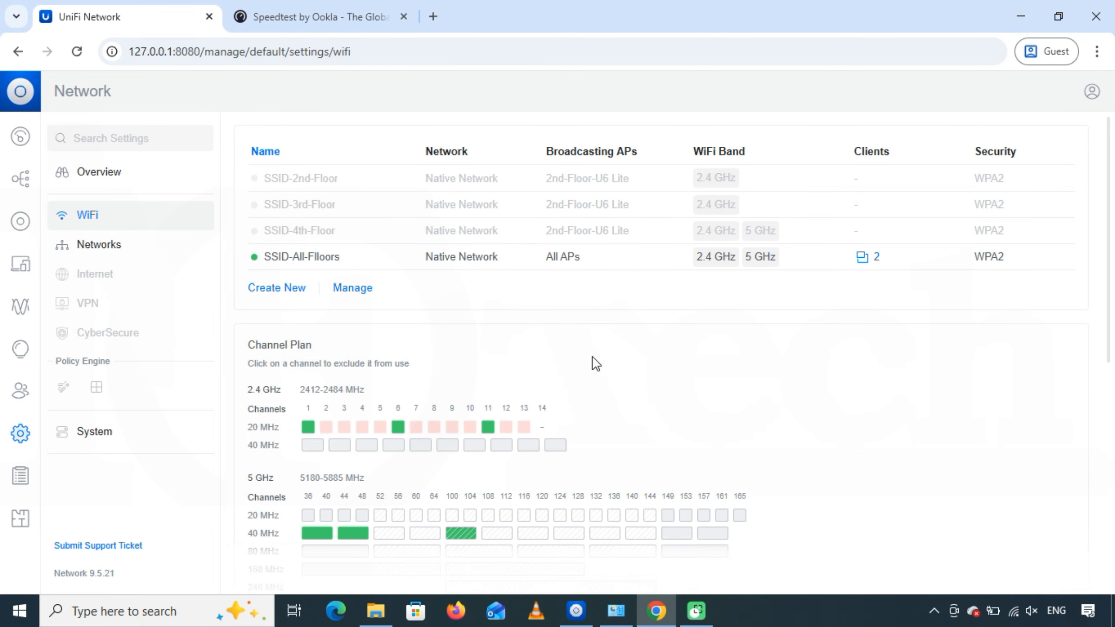
Rerun the Speedtest with the 20MBPS profile active, examine the download and upload results, and return to UniFi Network
{"action": "left_click", "coordinate": [355, 18]}
{"action": "left_click", "coordinate": [259, 383]}
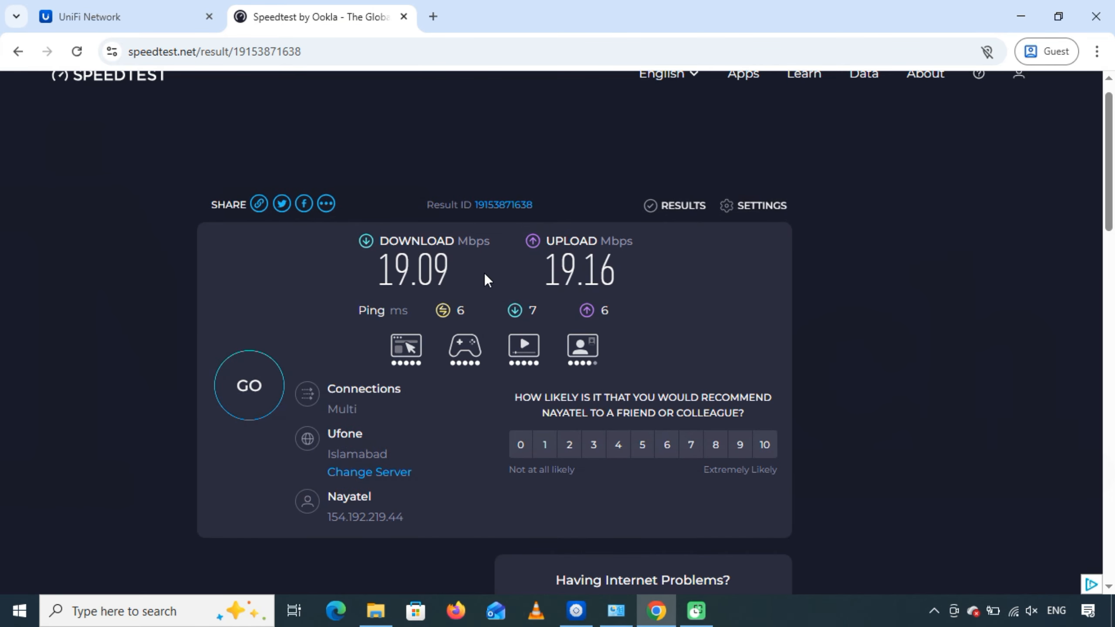
{"action": "left_click_drag", "start_coordinate": [368, 268], "coordinate": [632, 281]}
{"action": "left_click", "coordinate": [631, 283]}
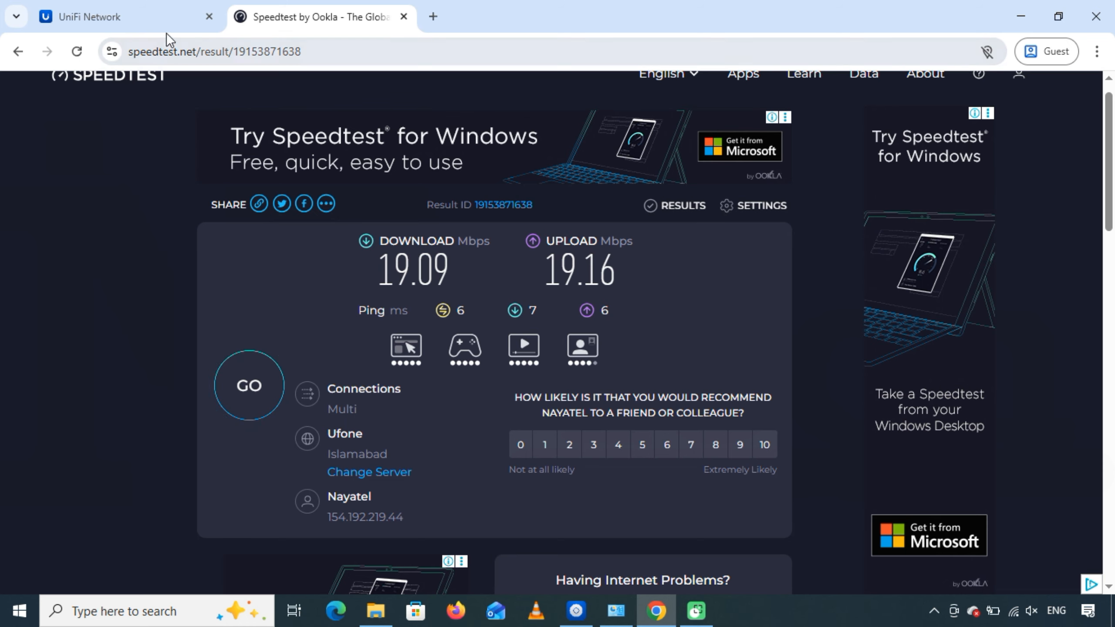
{"action": "left_click", "coordinate": [169, 22]}
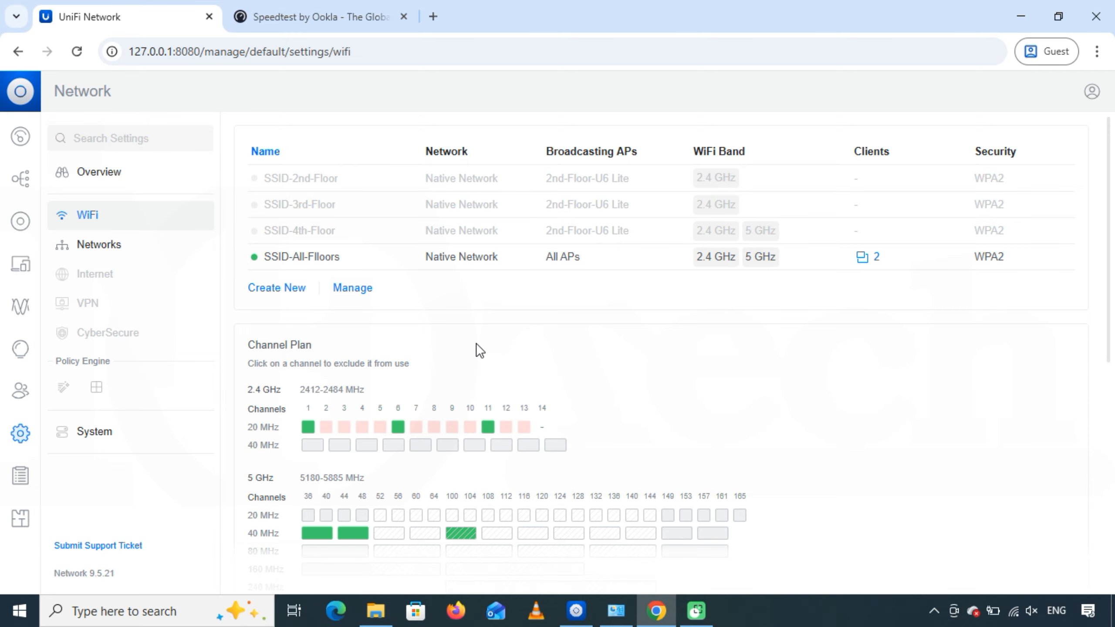
Disable the WiFi Speed Limit option for SSID-All-Flloors and apply the changes
{"action": "left_click", "coordinate": [412, 263]}
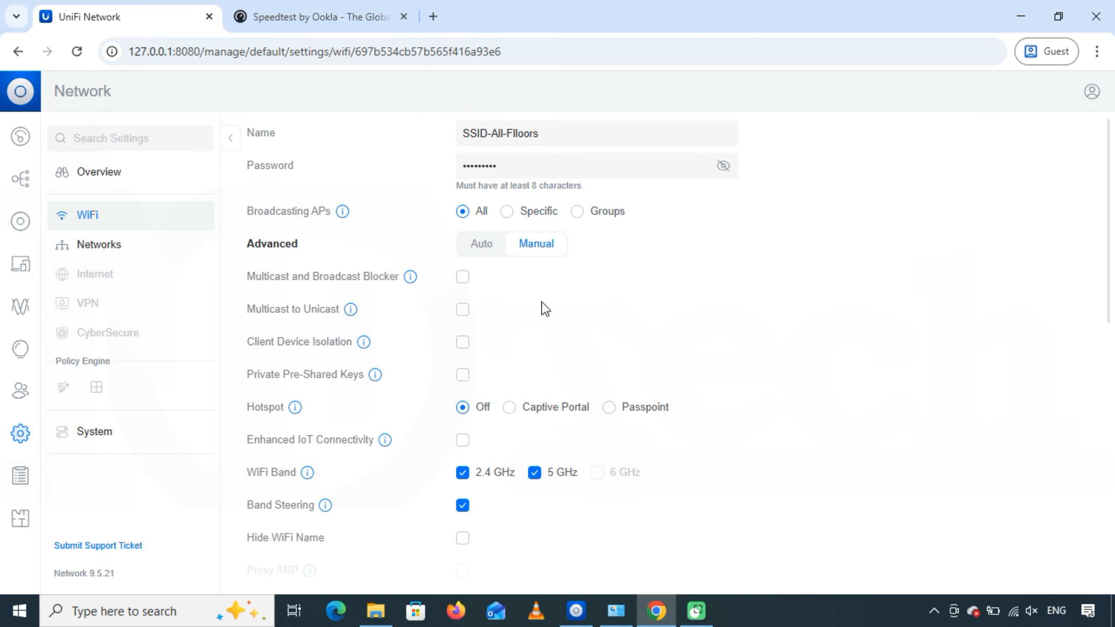
{"action": "scroll", "coordinate": [536, 303], "scroll_direction": "down", "scroll_amount": 7}
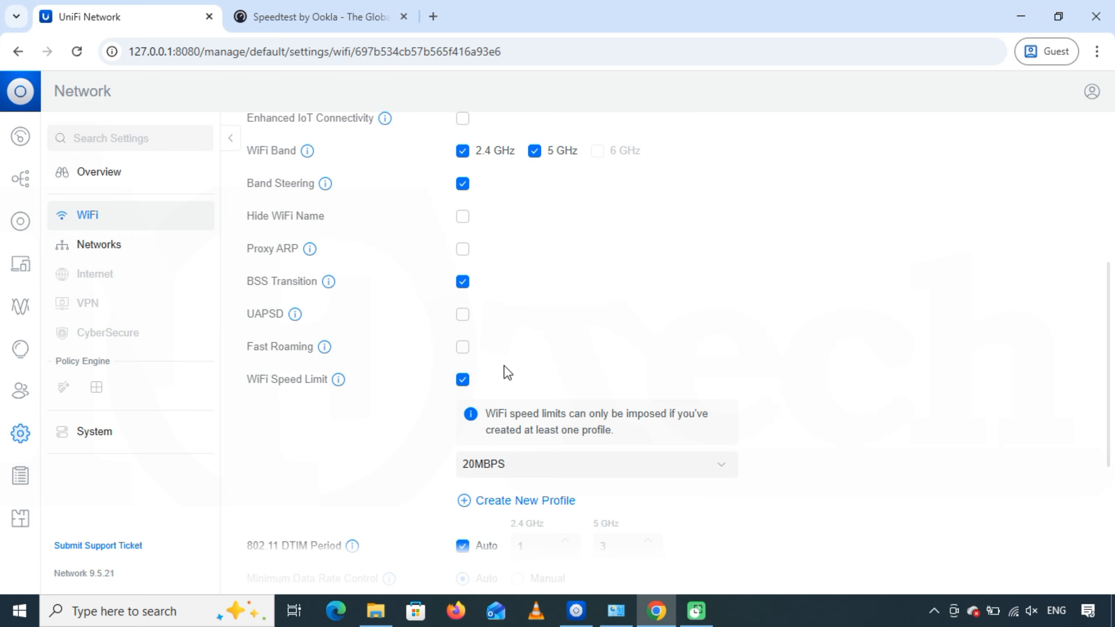
{"action": "left_click", "coordinate": [461, 381]}
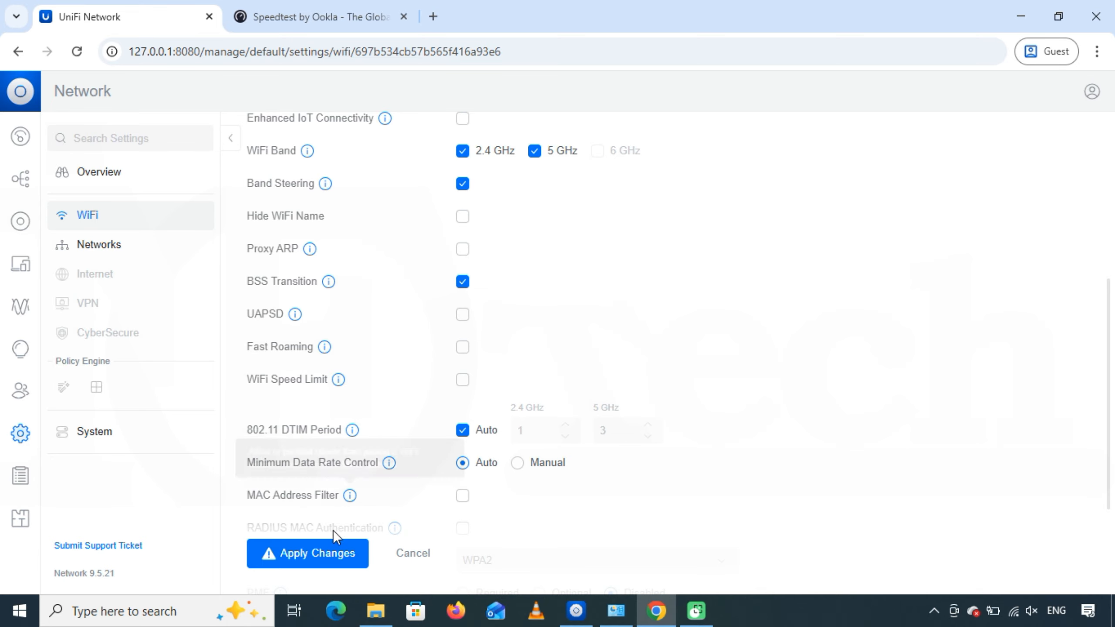
{"action": "left_click", "coordinate": [309, 560]}
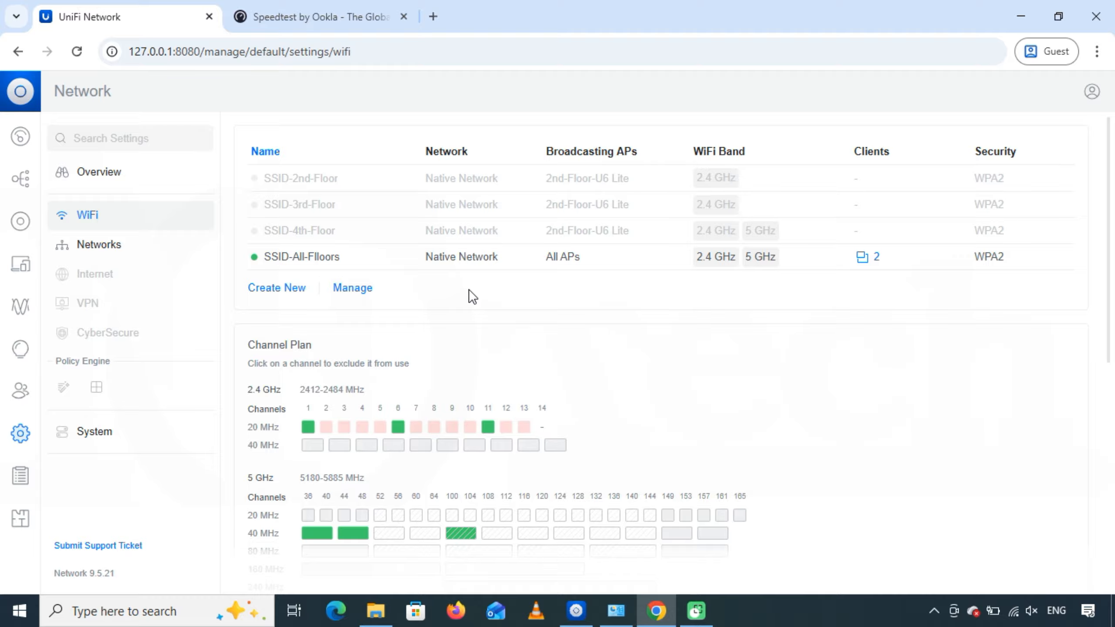
Rerun the Speedtest with the network's speed limit disabled, examine the download and upload results, and return to UniFi Network
{"action": "left_click", "coordinate": [355, 18]}
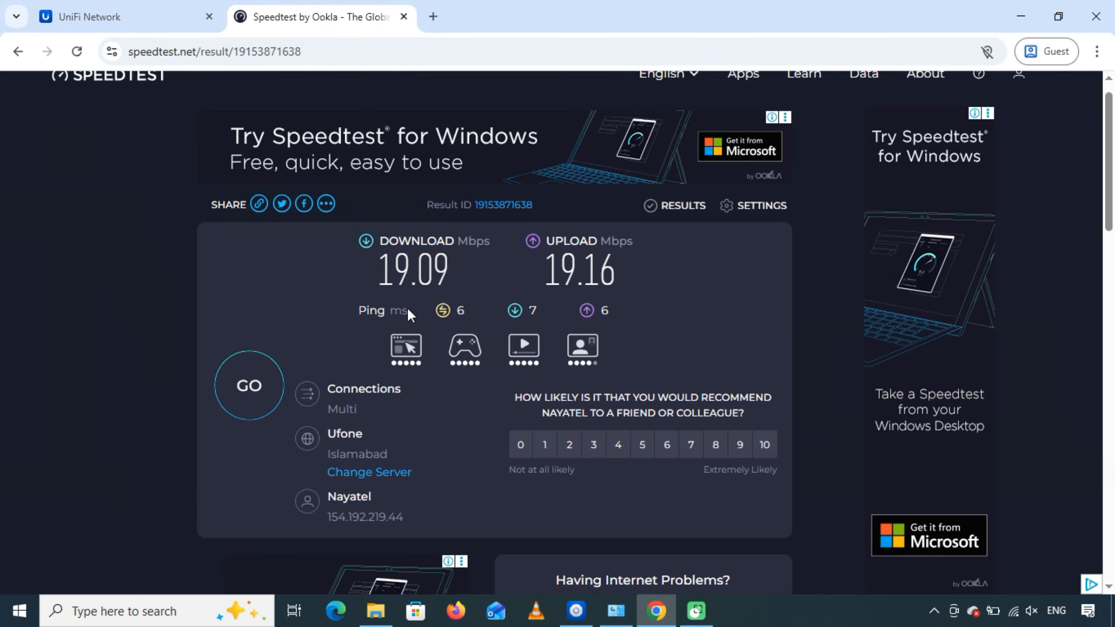
{"action": "left_click", "coordinate": [249, 385]}
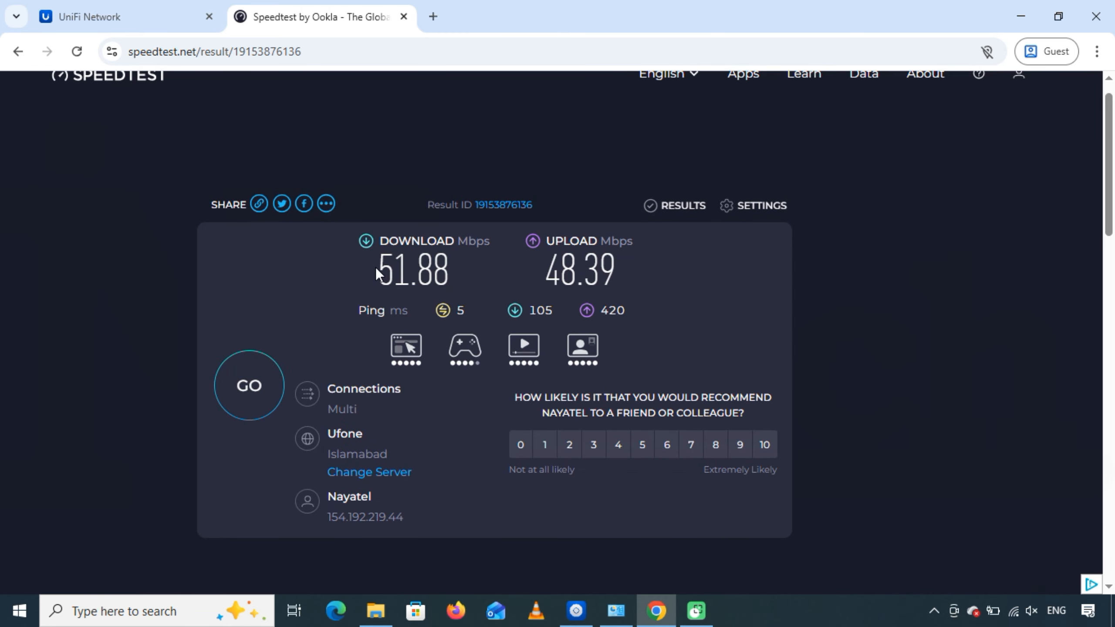
{"action": "left_click_drag", "start_coordinate": [376, 269], "coordinate": [454, 273]}
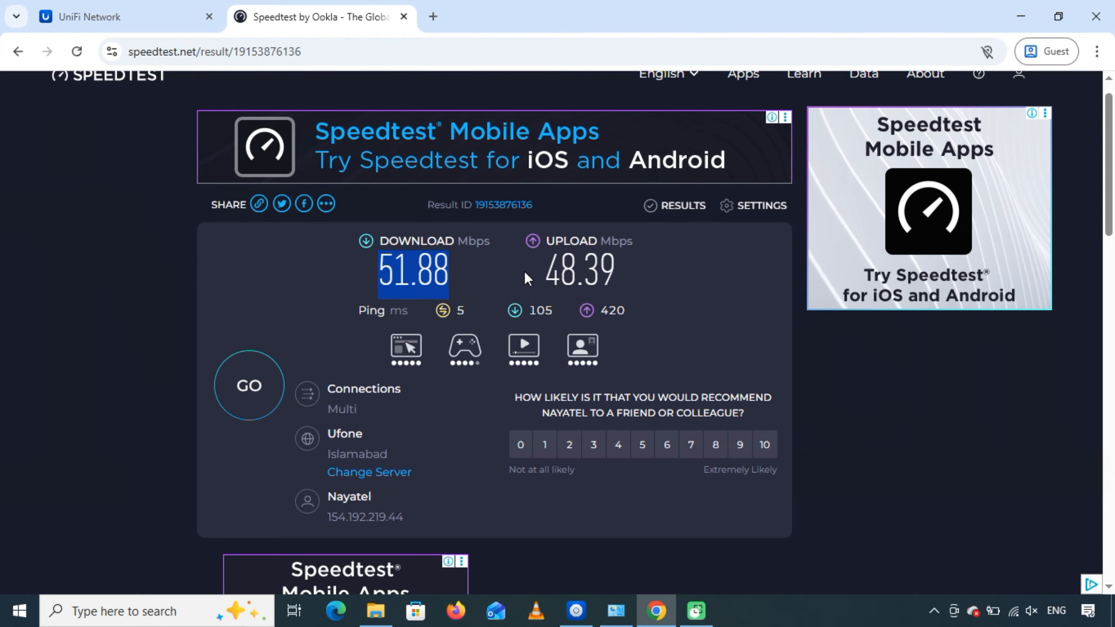
{"action": "left_click_drag", "start_coordinate": [539, 269], "coordinate": [615, 266]}
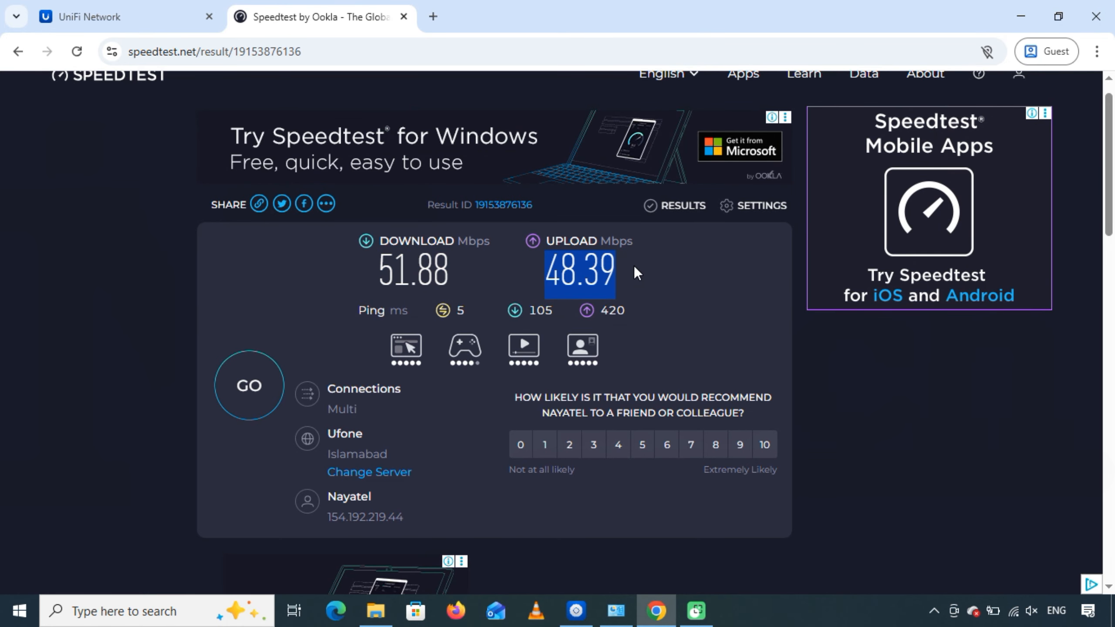
{"action": "left_click", "coordinate": [634, 267]}
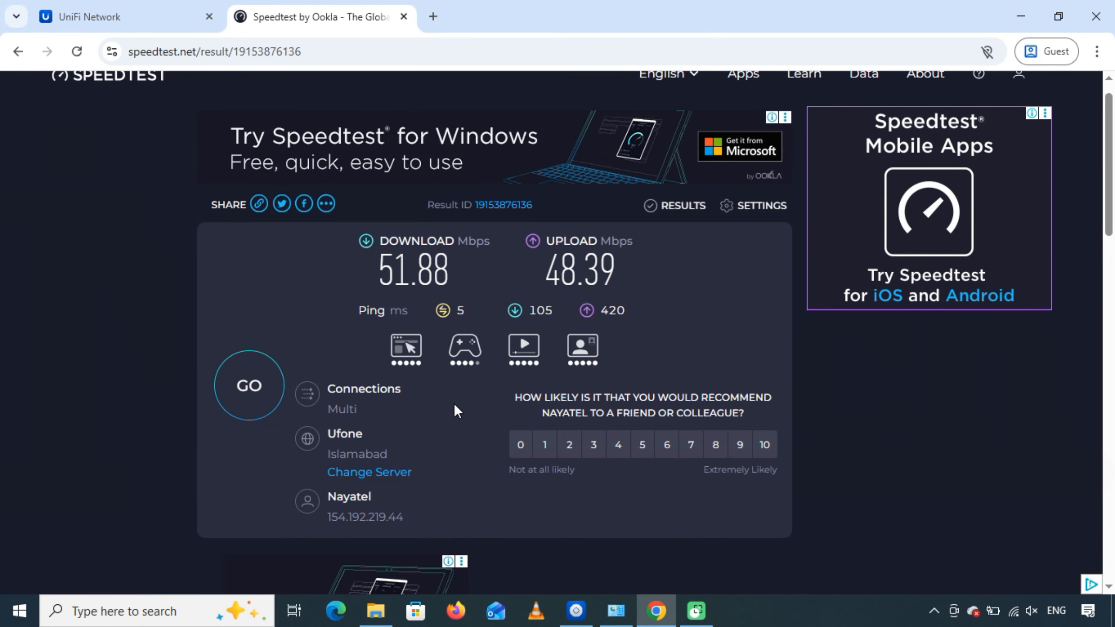
{"action": "left_click", "coordinate": [171, 27]}
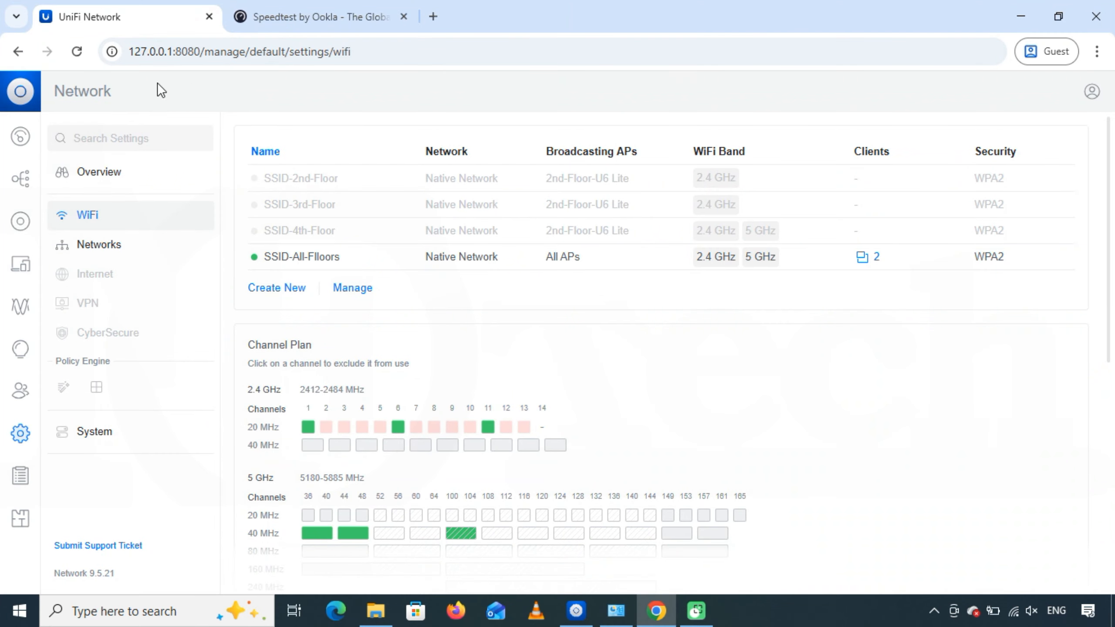
Open the settings of the infotech client device and locate its WiFi Speed Limit option
{"action": "left_click", "coordinate": [20, 137]}
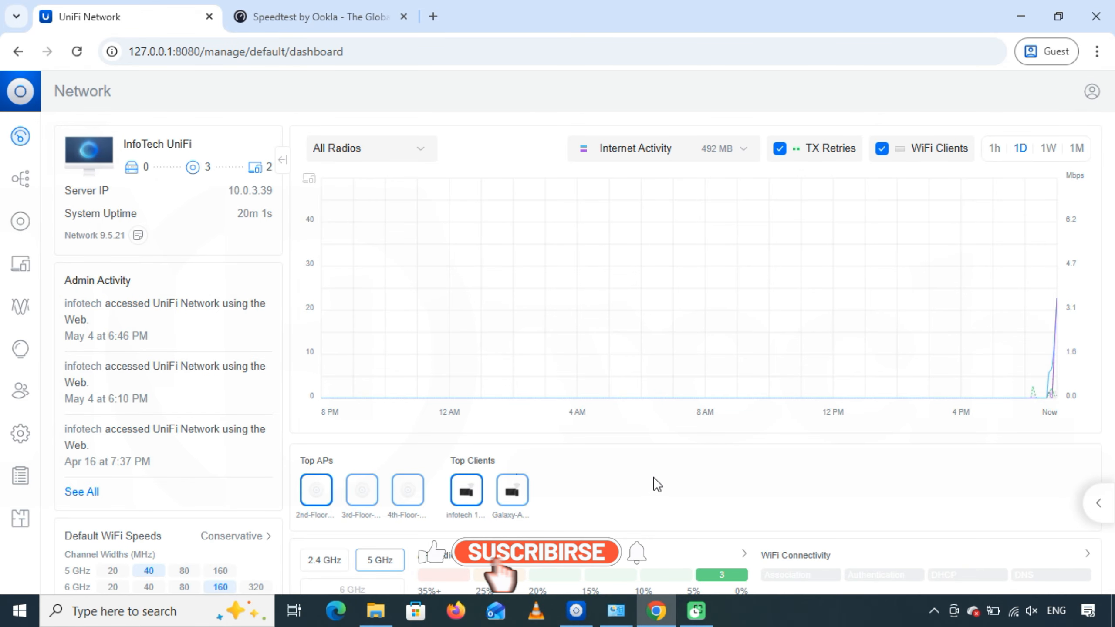
{"action": "left_click", "coordinate": [22, 272]}
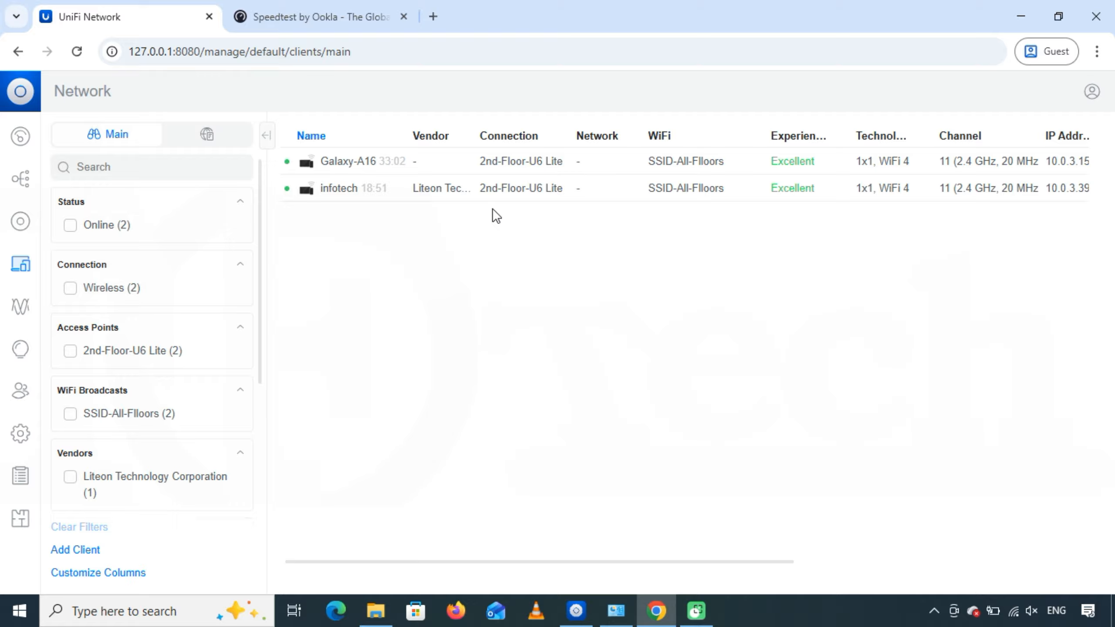
{"action": "left_click", "coordinate": [504, 198]}
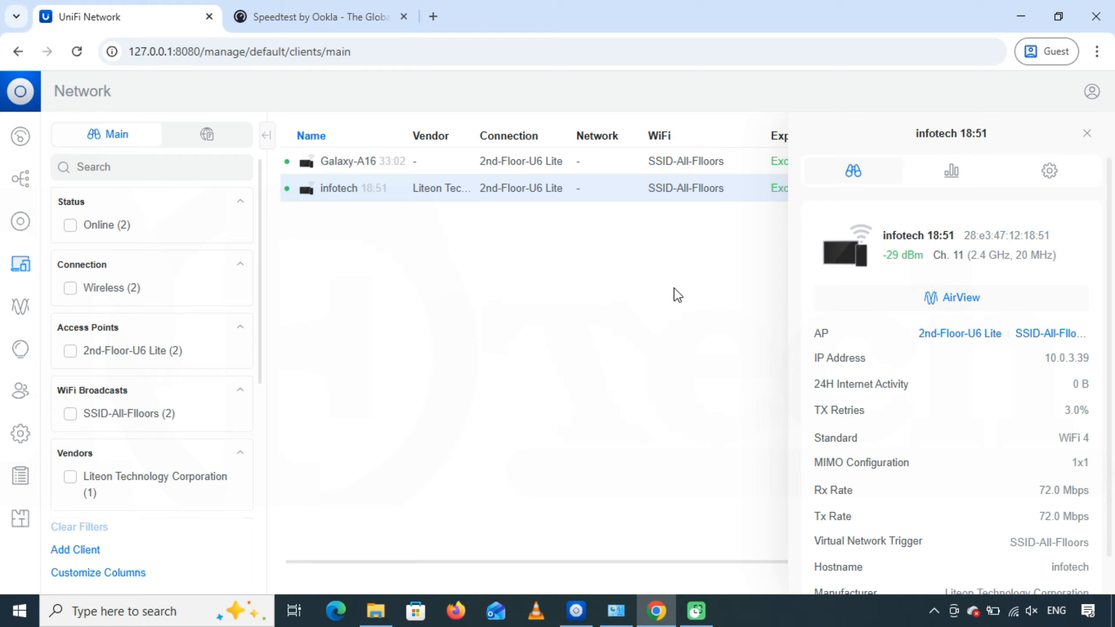
{"action": "left_click", "coordinate": [1050, 172]}
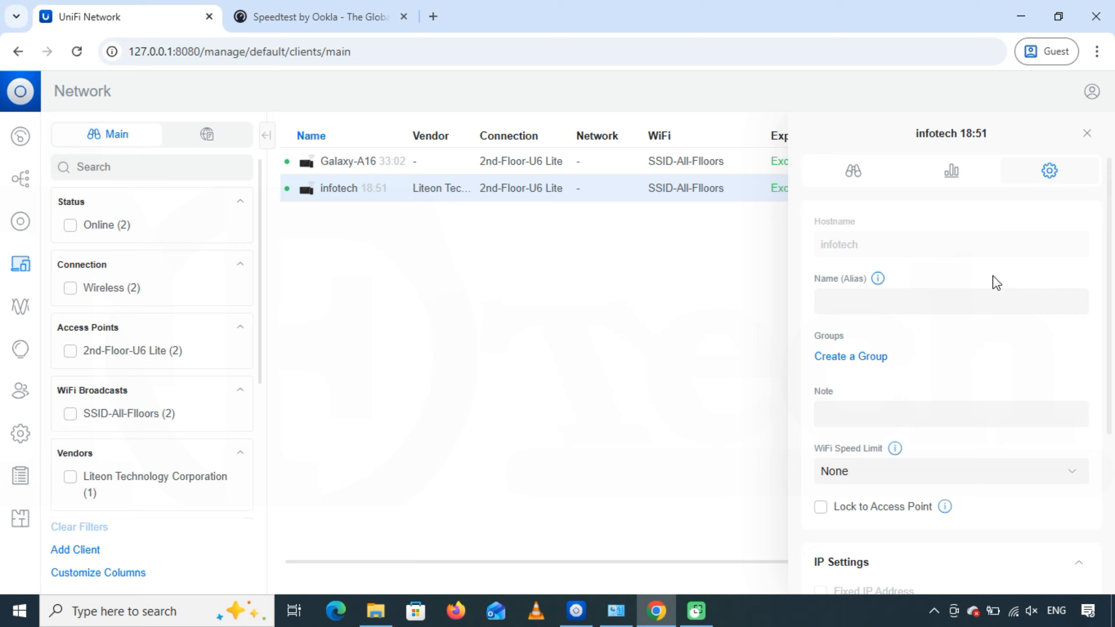
{"action": "scroll", "coordinate": [991, 282], "scroll_direction": "down", "scroll_amount": 4}
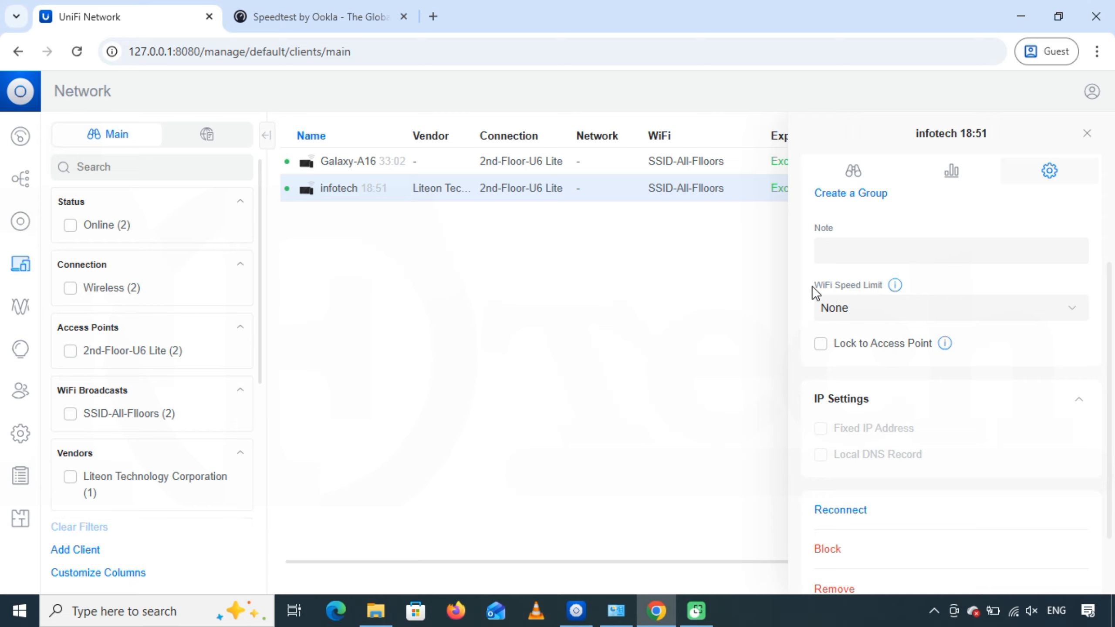
{"action": "left_click_drag", "start_coordinate": [815, 291], "coordinate": [882, 283]}
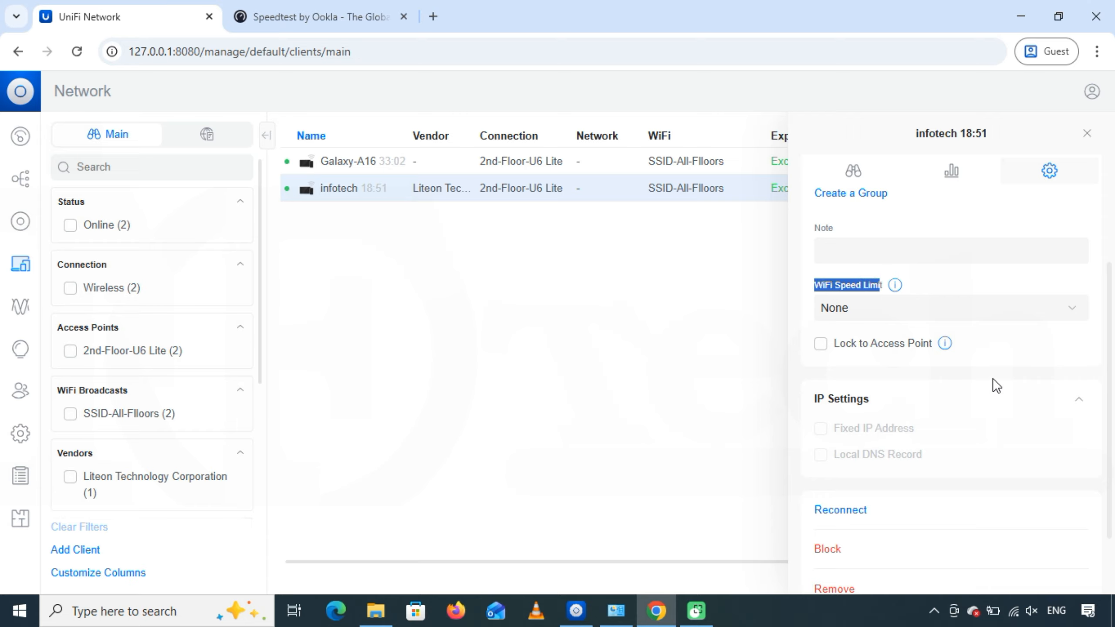
{"action": "left_click", "coordinate": [1002, 468]}
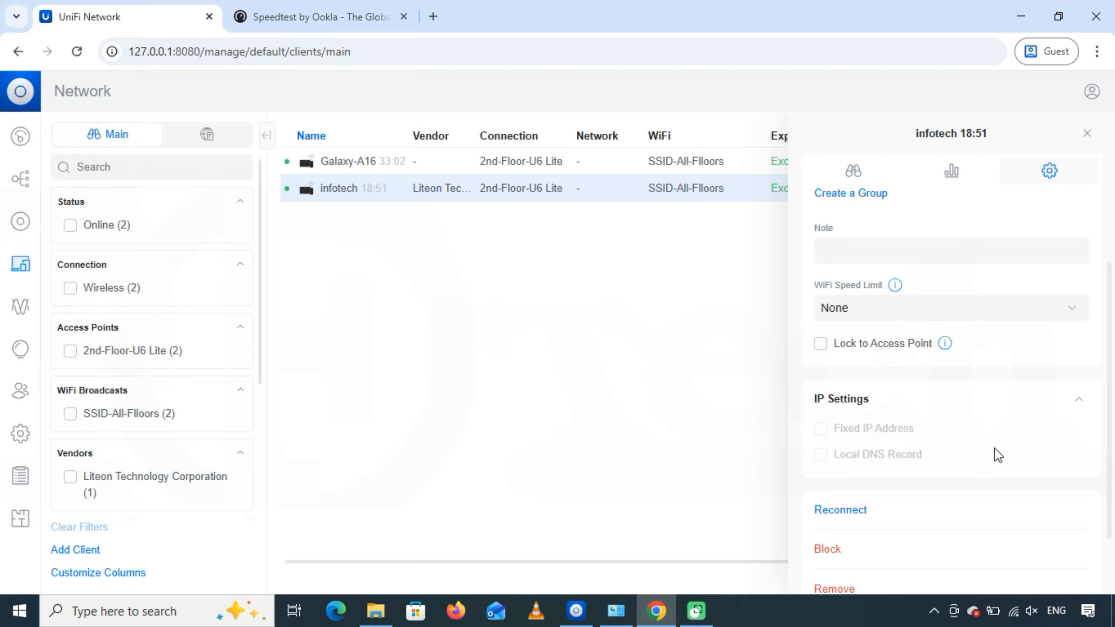
Assign the 10MBPS WiFi speed limit profile to the infotech client and apply the changes
{"action": "left_click", "coordinate": [1074, 311]}
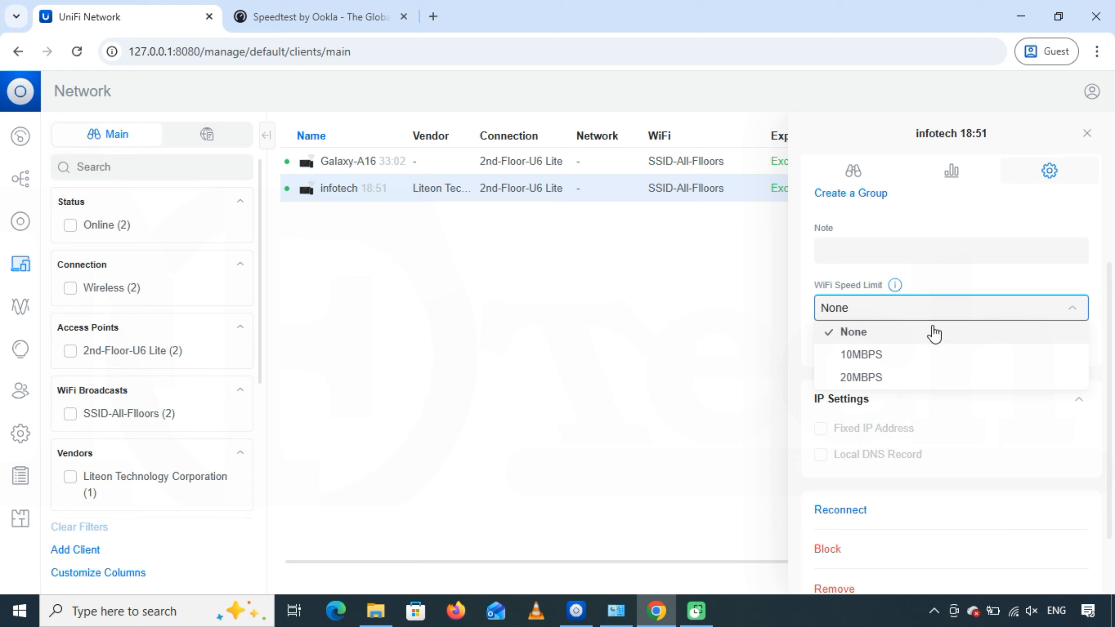
{"action": "left_click", "coordinate": [878, 355]}
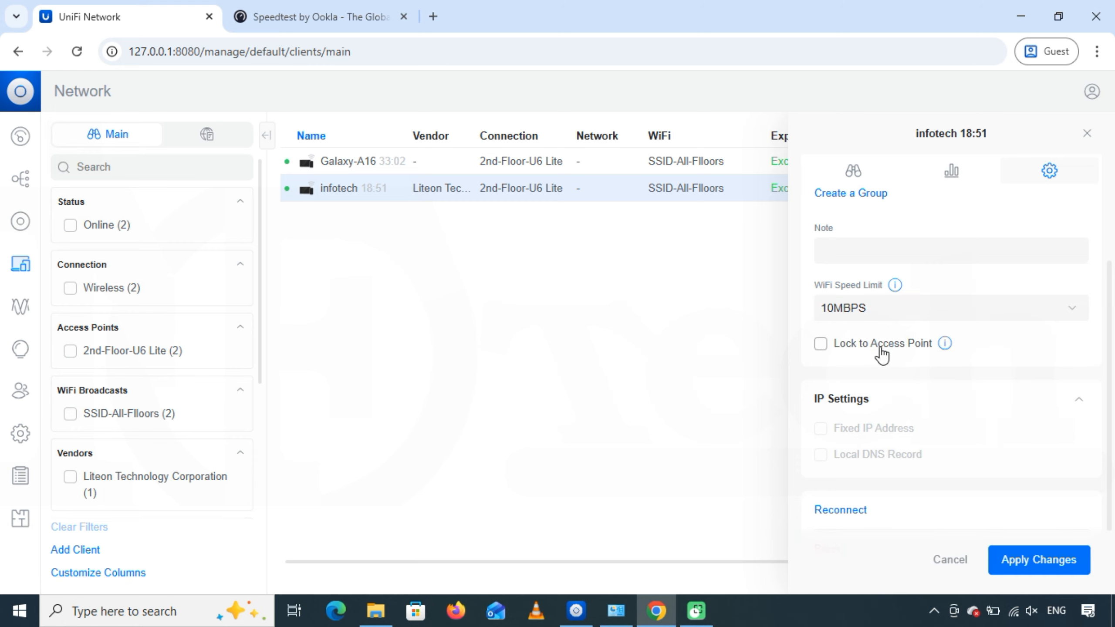
{"action": "left_click", "coordinate": [1039, 560]}
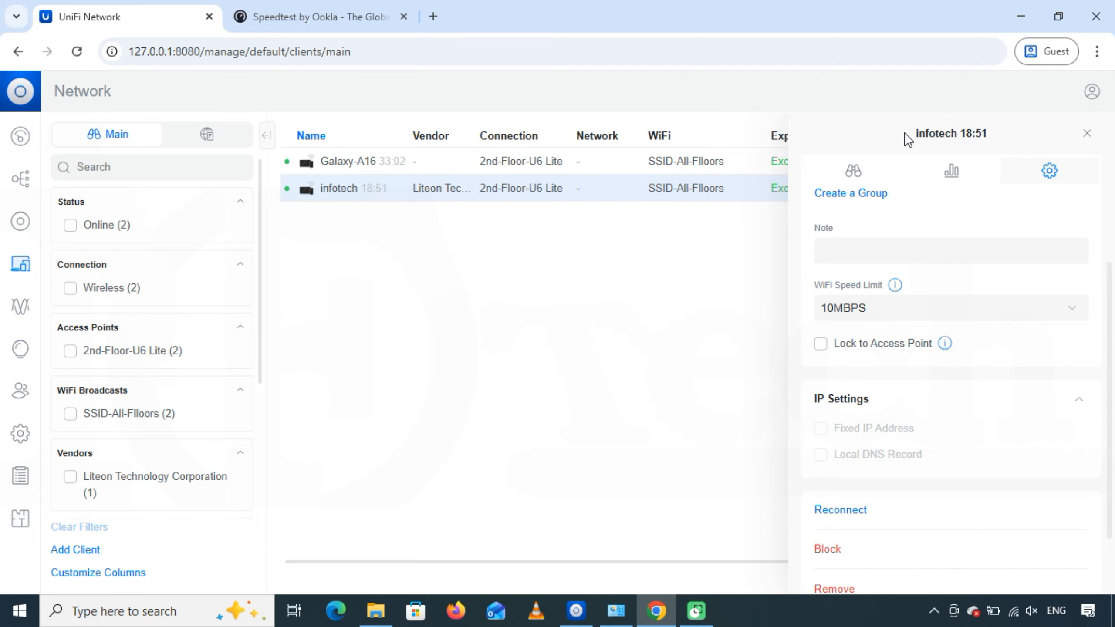
{"action": "left_click_drag", "start_coordinate": [916, 134], "coordinate": [958, 134]}
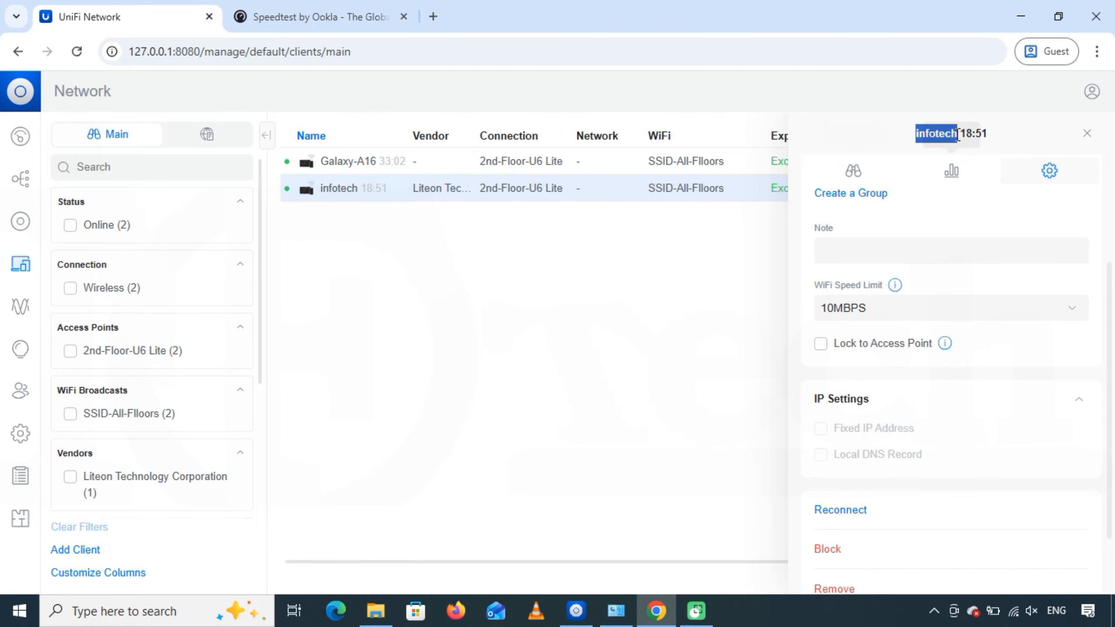
{"action": "left_click", "coordinate": [668, 337]}
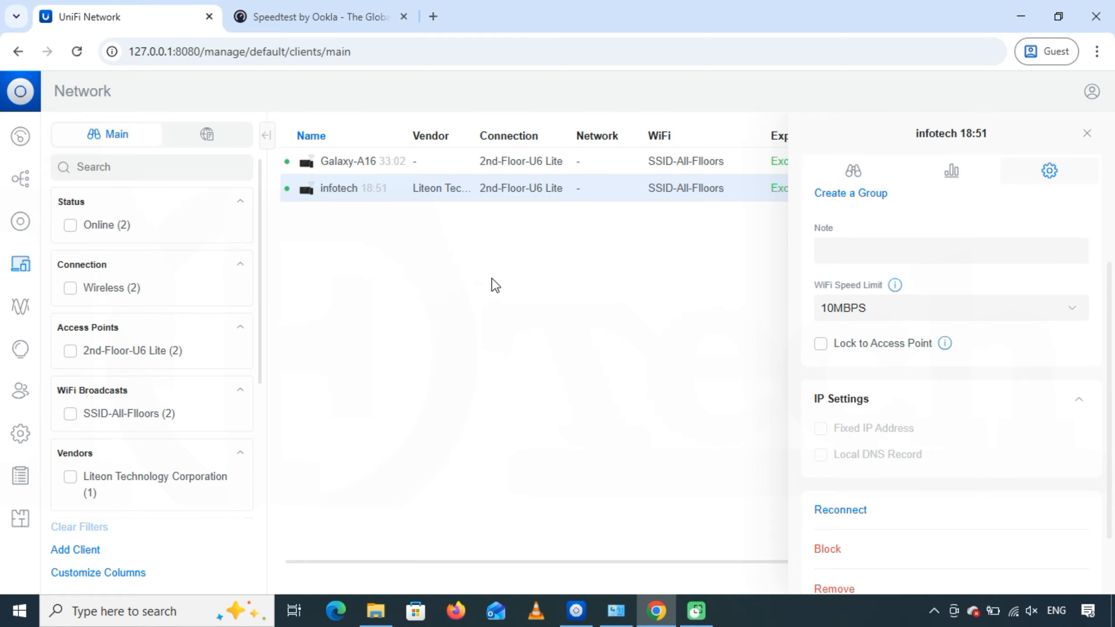
Switch to Speedtest, run a new test with the client's 10MBPS limit active and examine the download and upload results
{"action": "left_click", "coordinate": [351, 18]}
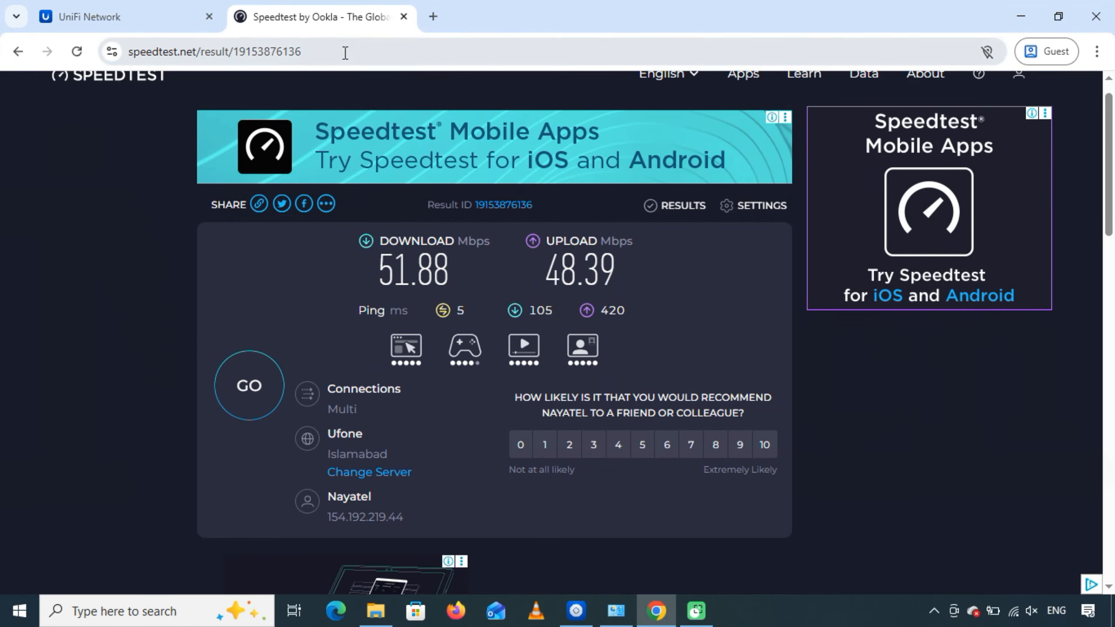
{"action": "left_click", "coordinate": [248, 386]}
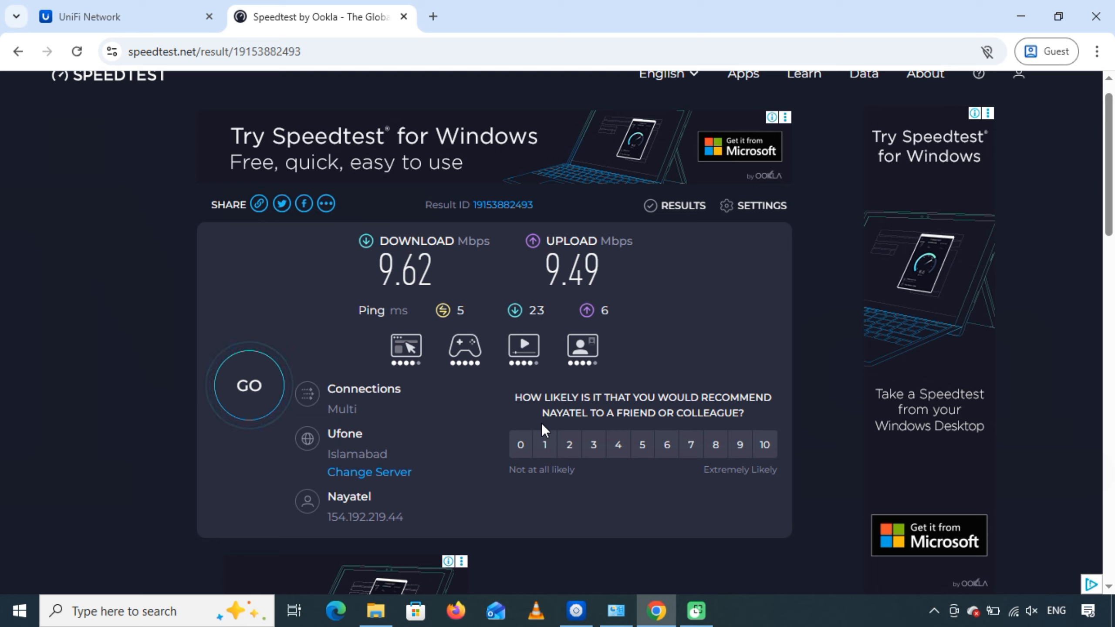
{"action": "left_click_drag", "start_coordinate": [367, 261], "coordinate": [437, 268]}
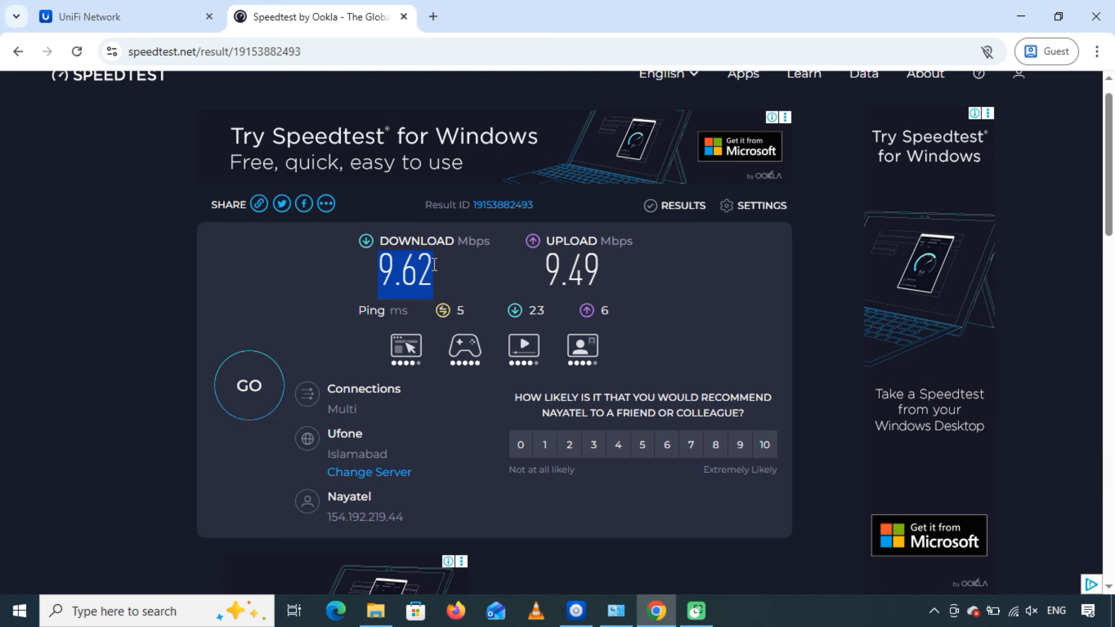
{"action": "left_click_drag", "start_coordinate": [547, 266], "coordinate": [595, 263]}
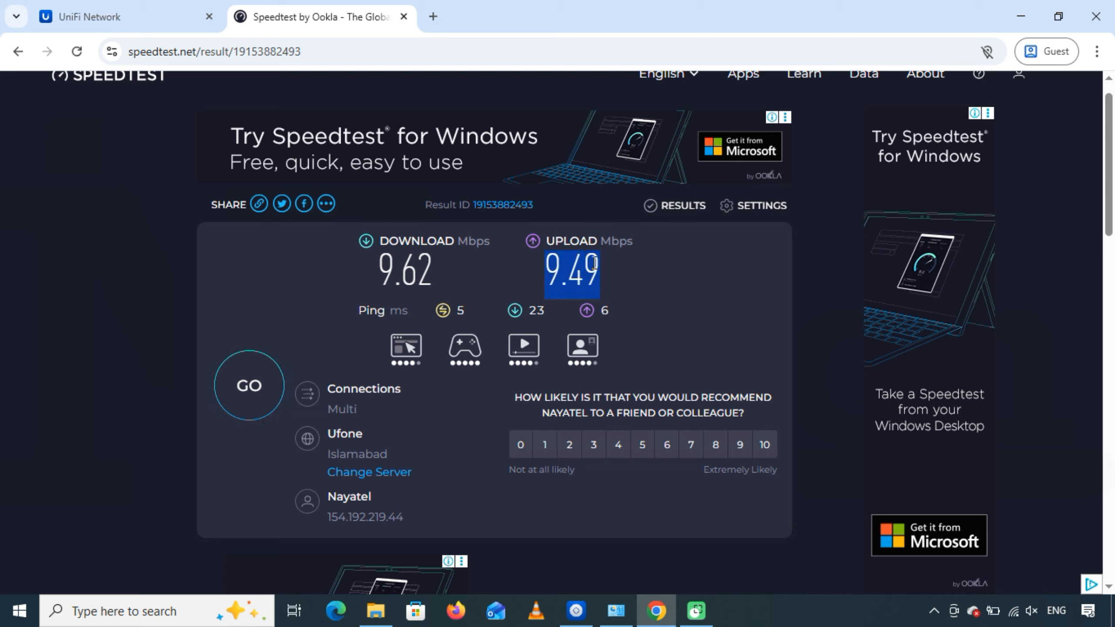
{"action": "left_click", "coordinate": [509, 264]}
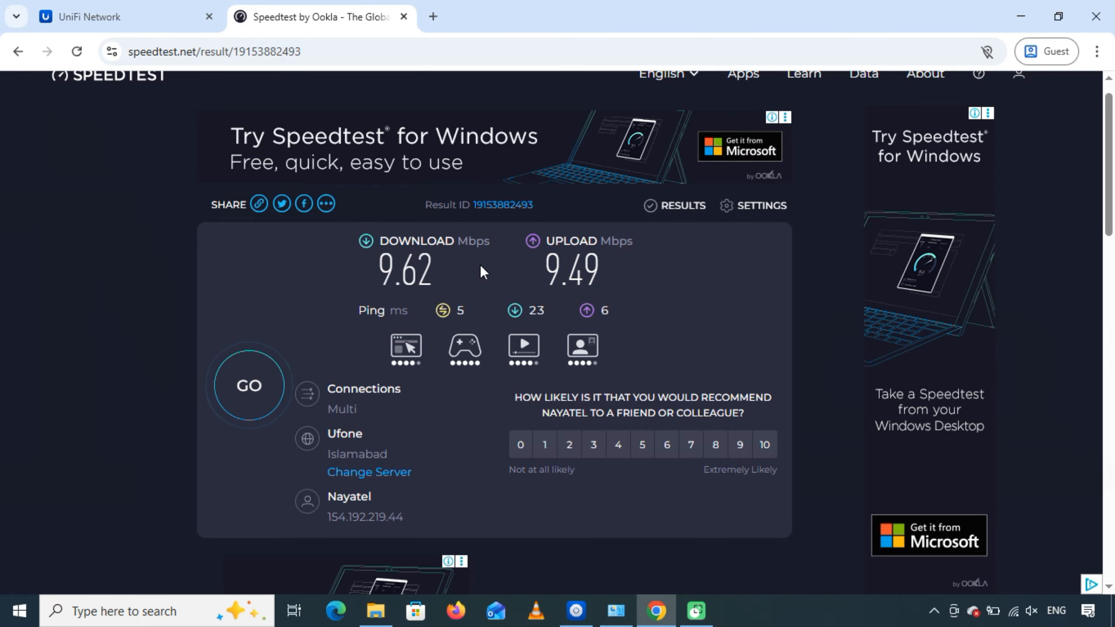
Return to UniFi Network, set the infotech client's WiFi speed limit to None and apply the changes
{"action": "left_click", "coordinate": [172, 22]}
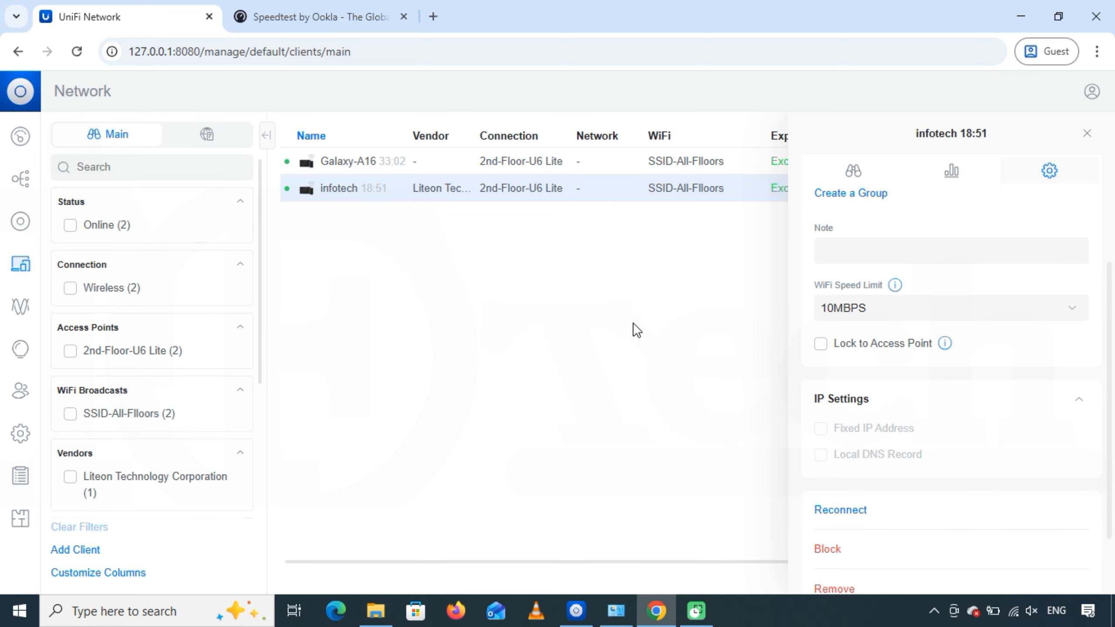
{"action": "left_click", "coordinate": [906, 310]}
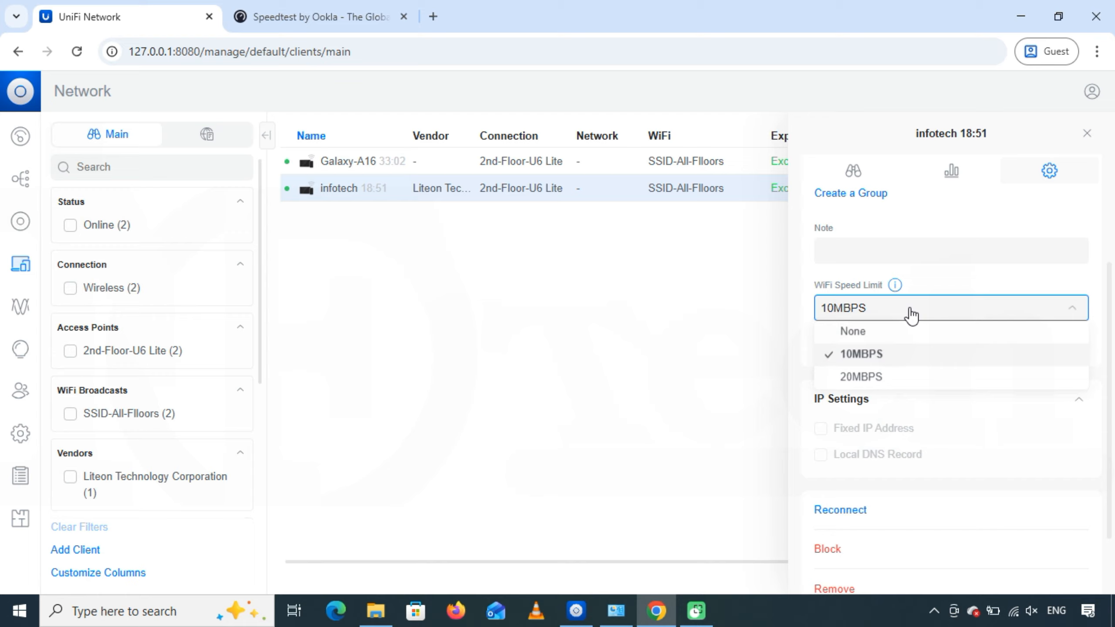
{"action": "left_click", "coordinate": [865, 333]}
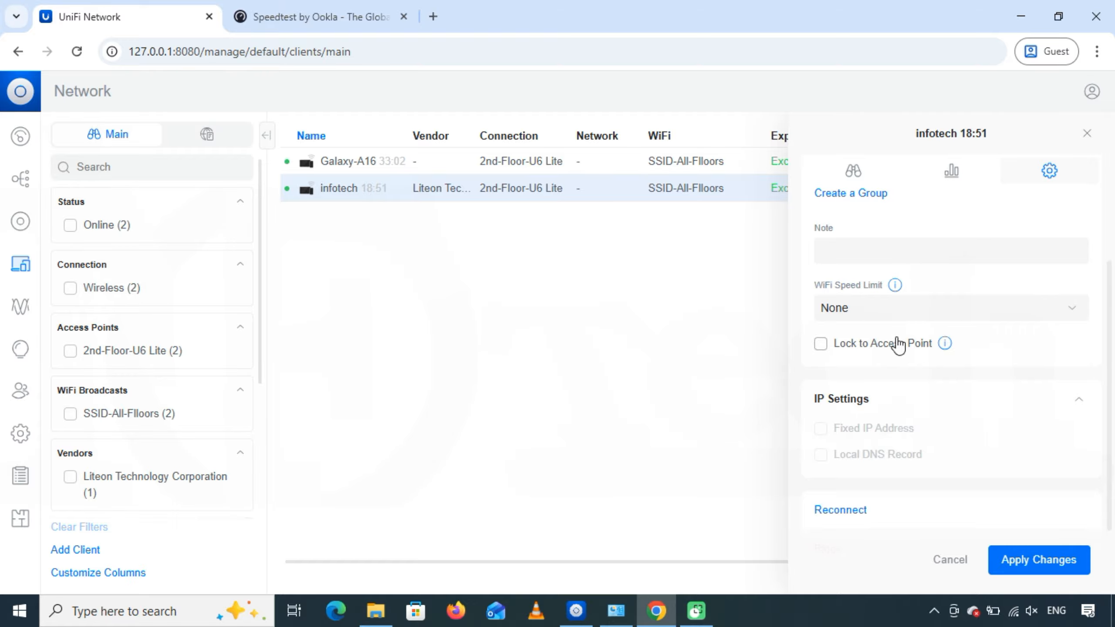
{"action": "left_click", "coordinate": [1035, 570]}
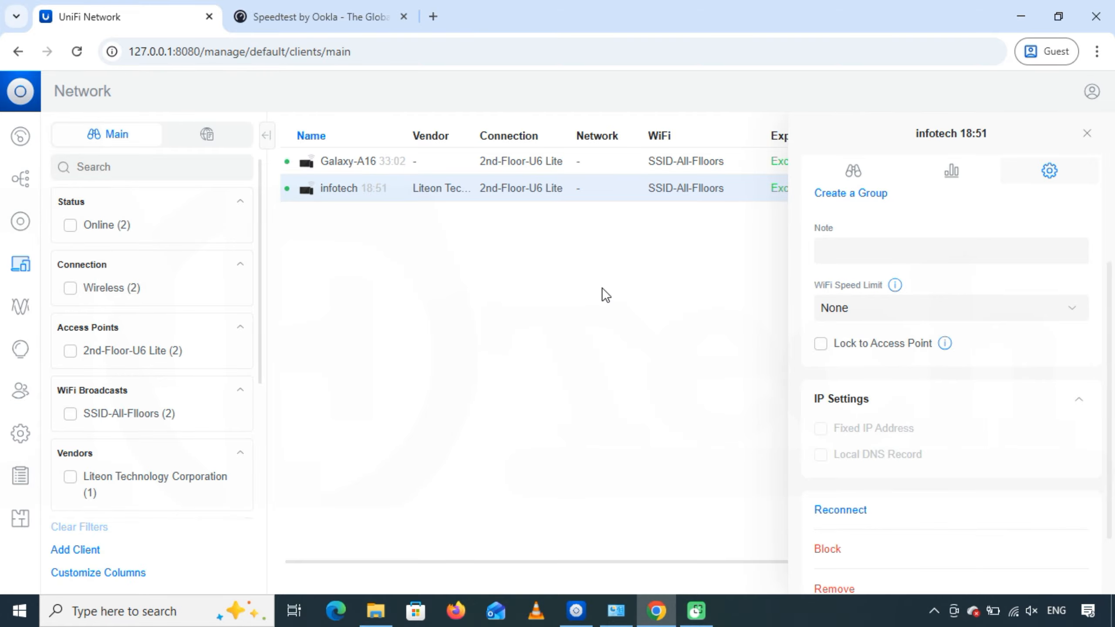
Rerun the Speedtest with the client's limit removed, examine the download and upload results, and close the Speedtest page
{"action": "left_click", "coordinate": [325, 19]}
{"action": "left_click", "coordinate": [259, 378]}
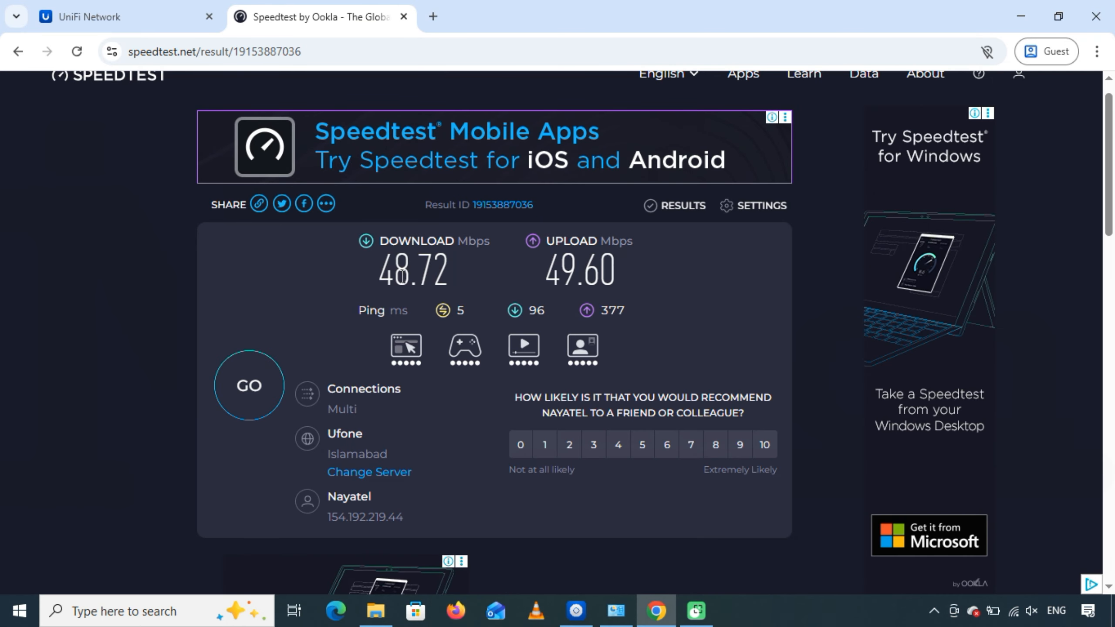
{"action": "left_click_drag", "start_coordinate": [448, 277], "coordinate": [394, 277]}
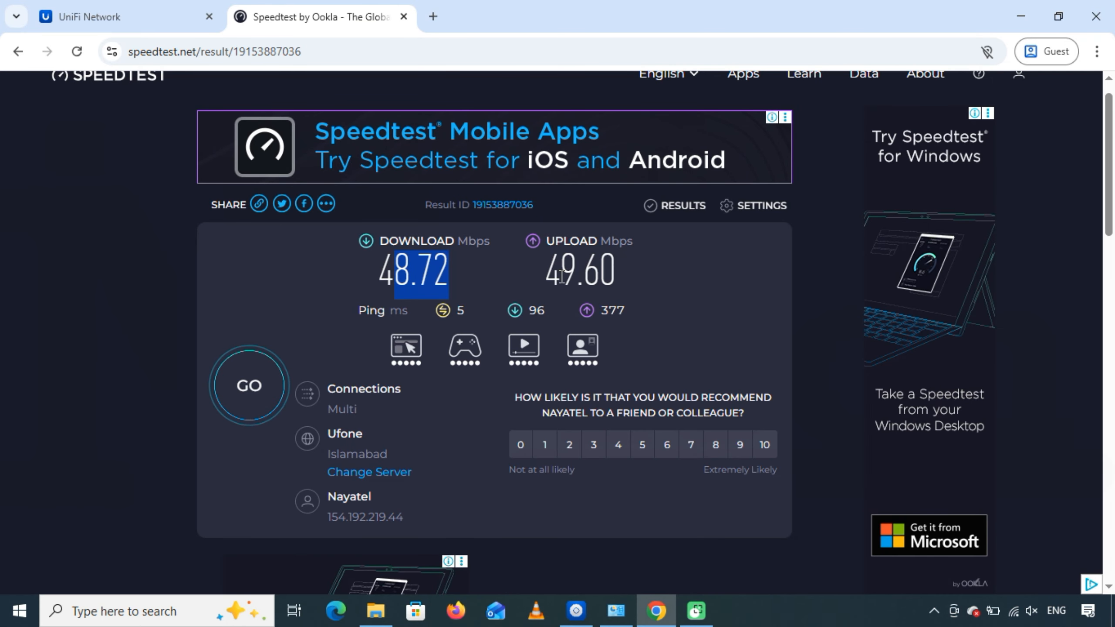
{"action": "left_click_drag", "start_coordinate": [562, 276], "coordinate": [658, 280]}
{"action": "left_click", "coordinate": [654, 279]}
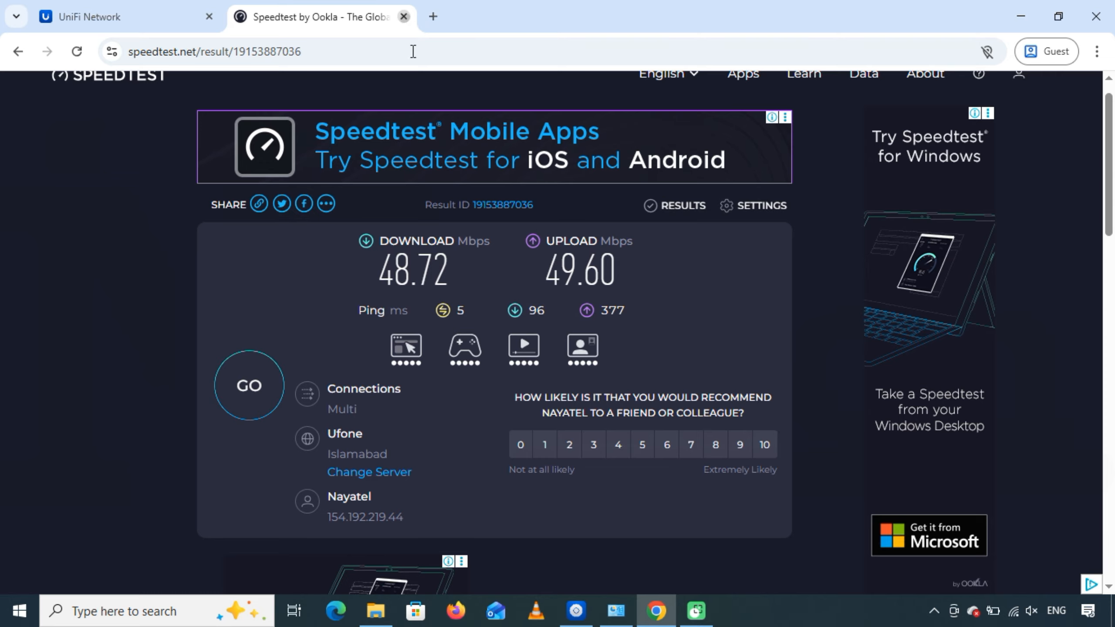
{"action": "left_click", "coordinate": [403, 16]}
Return to the UniFi Network dashboard after viewing the device list and minimize the browser window
{"action": "left_click", "coordinate": [22, 221]}
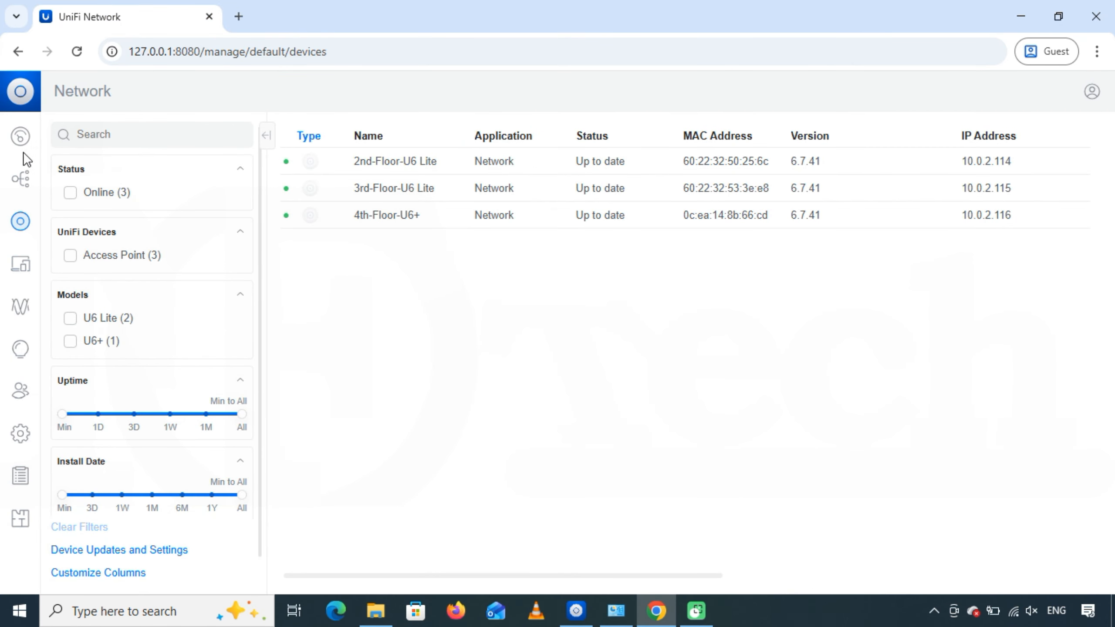
{"action": "left_click", "coordinate": [20, 137]}
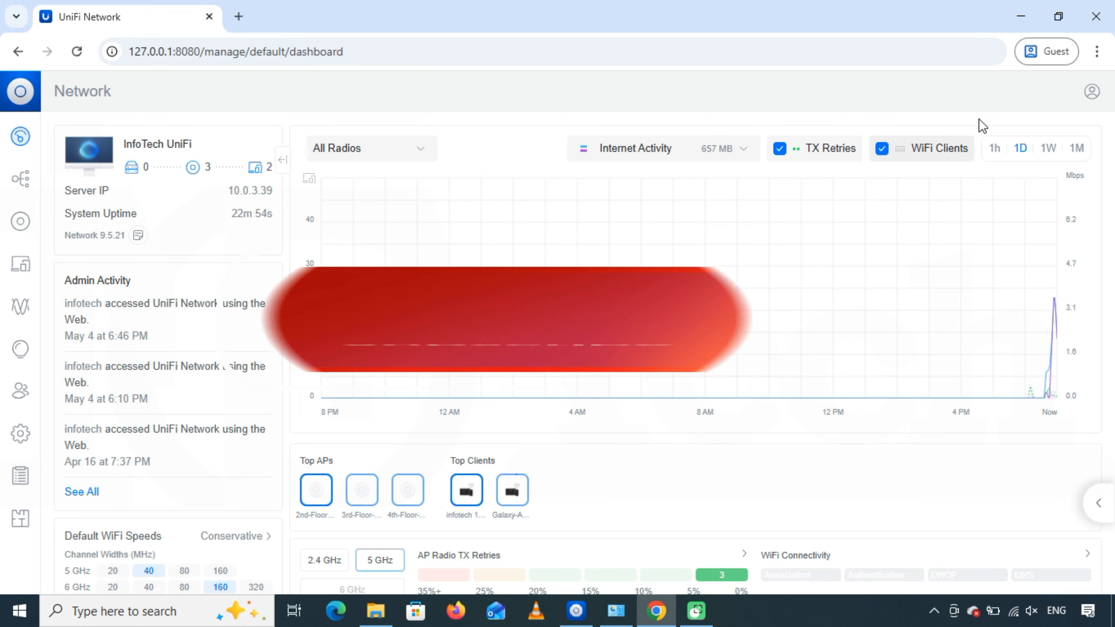
{"action": "left_click", "coordinate": [1020, 19]}
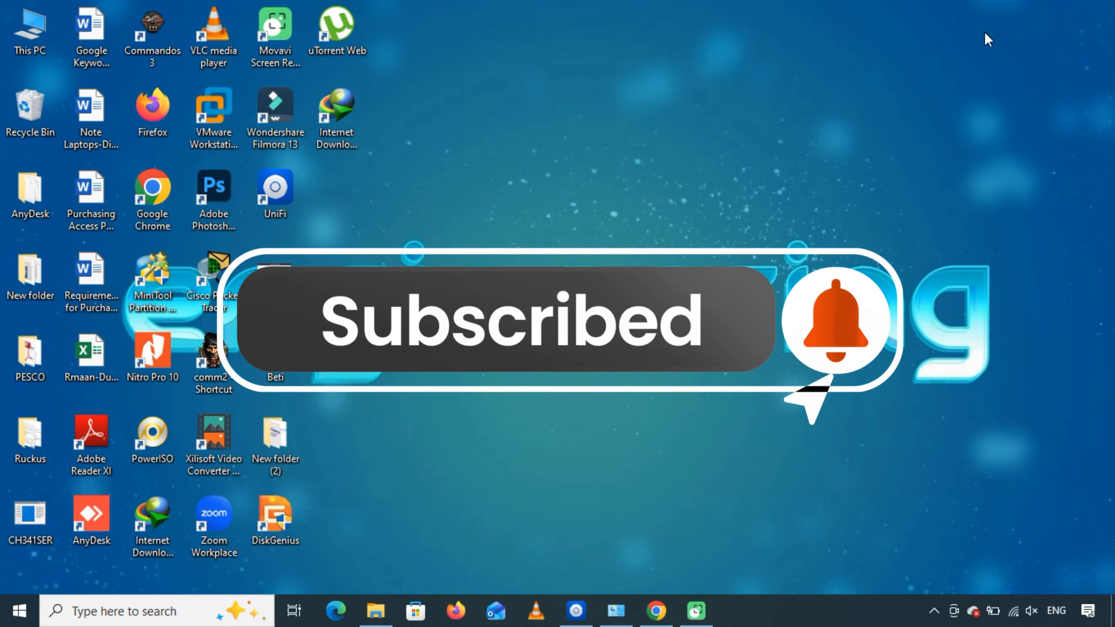